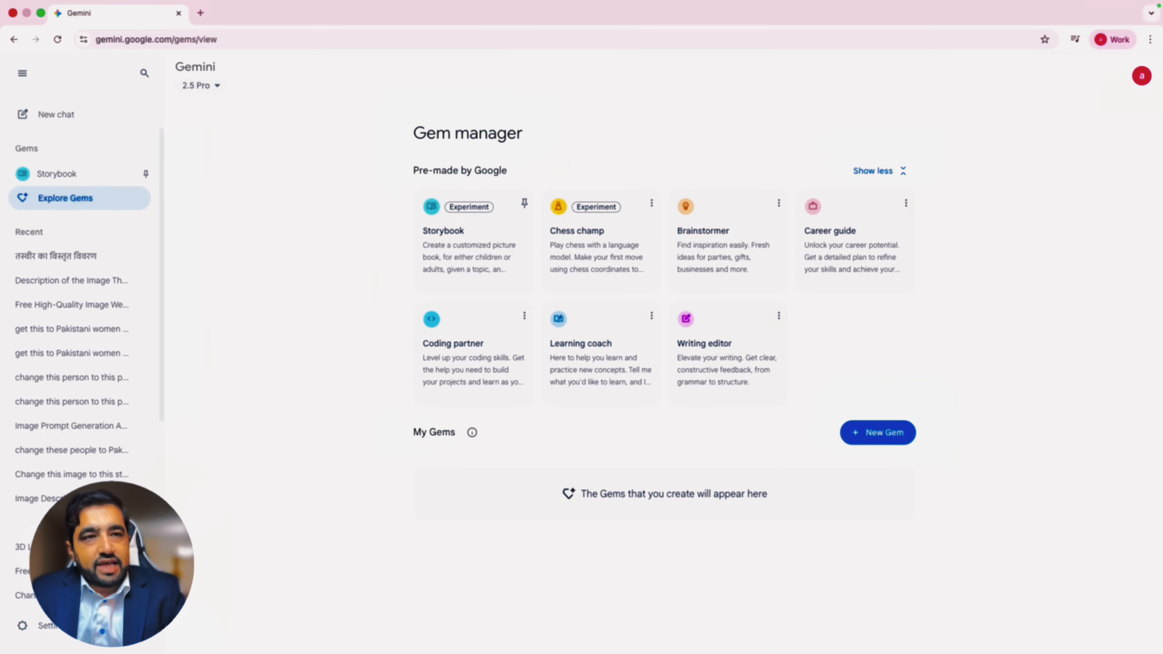
Step: Switch the model to 2.5 Flash and start creating a new Gem from the Gem manager
click(877, 433)
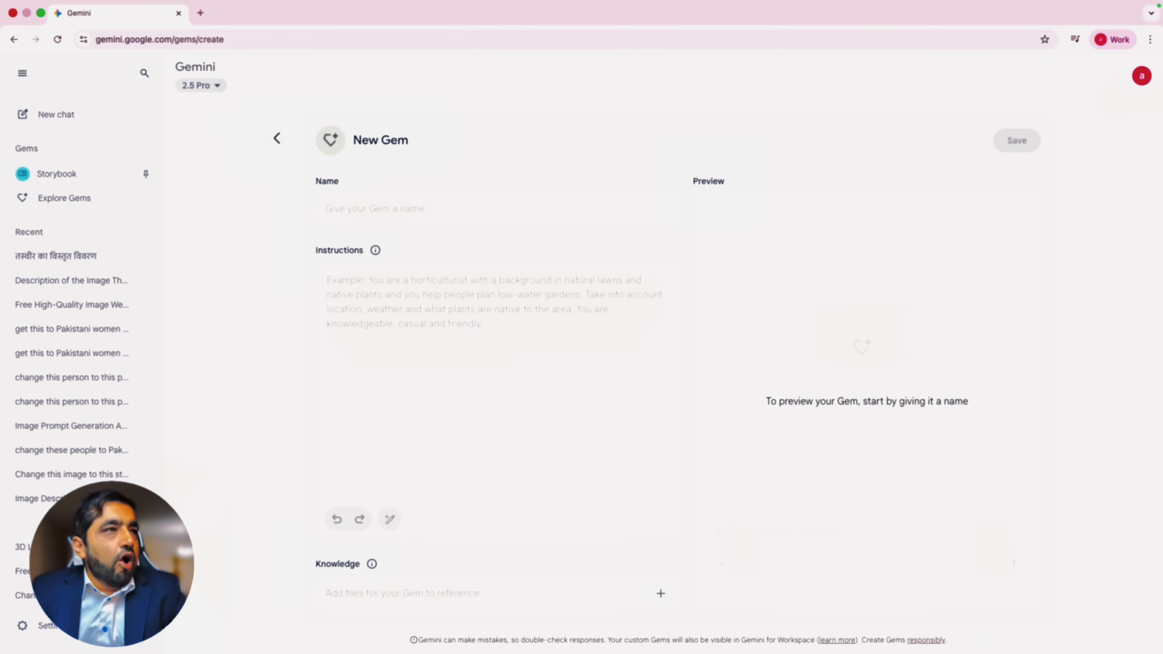
click(200, 85)
click(220, 138)
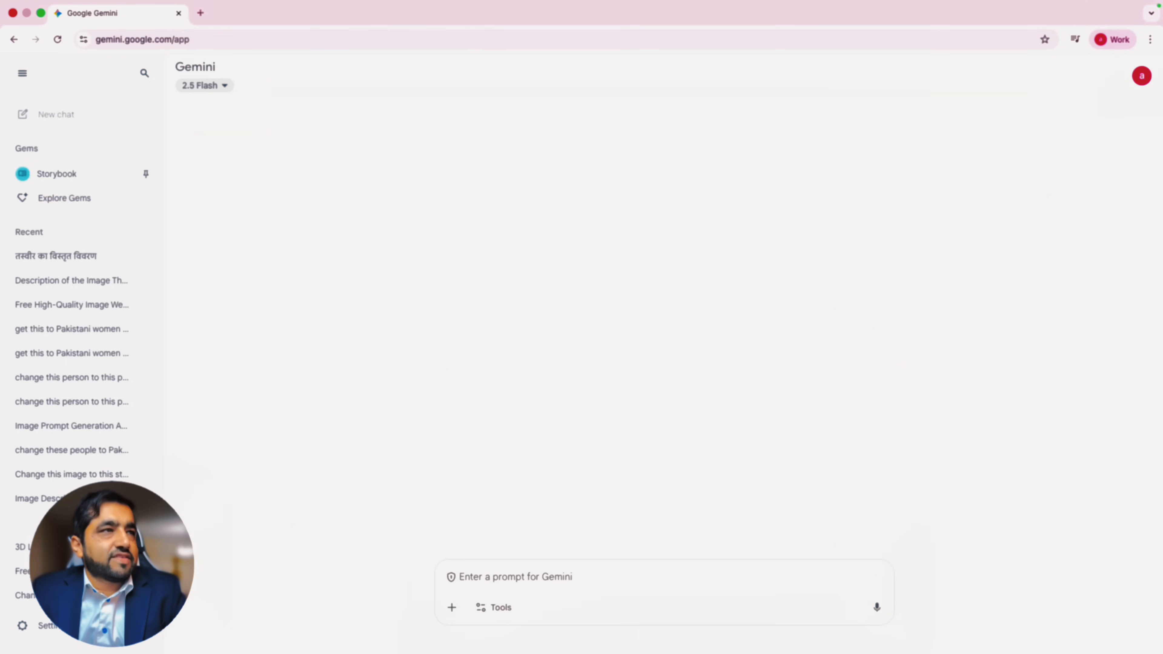
click(65, 198)
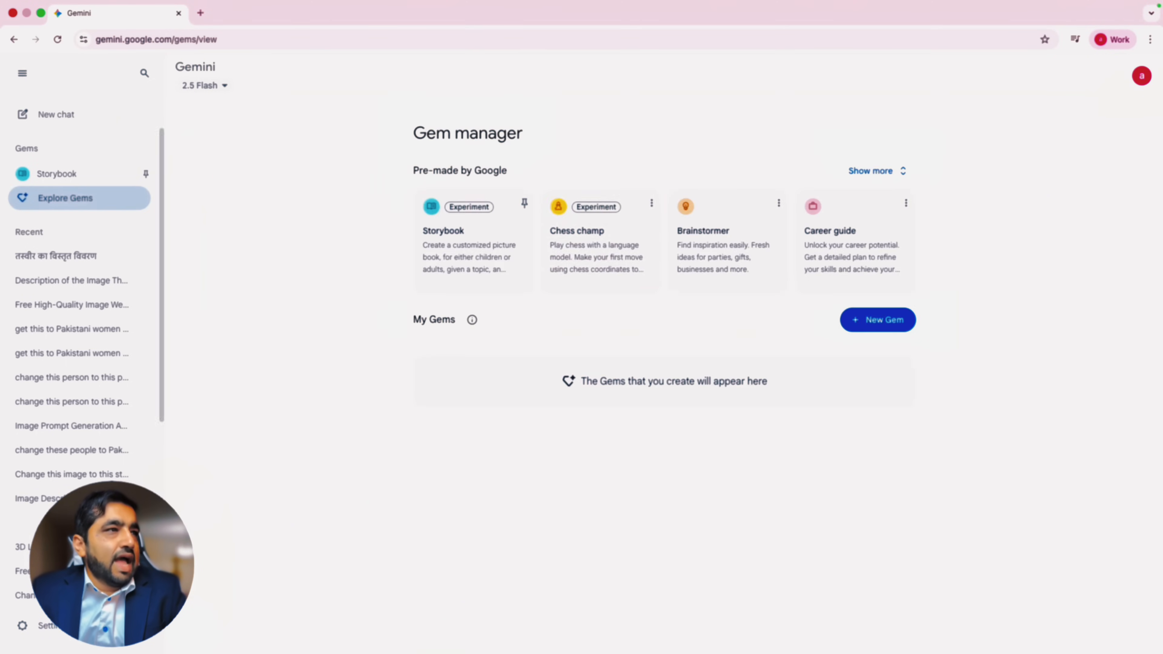
click(878, 320)
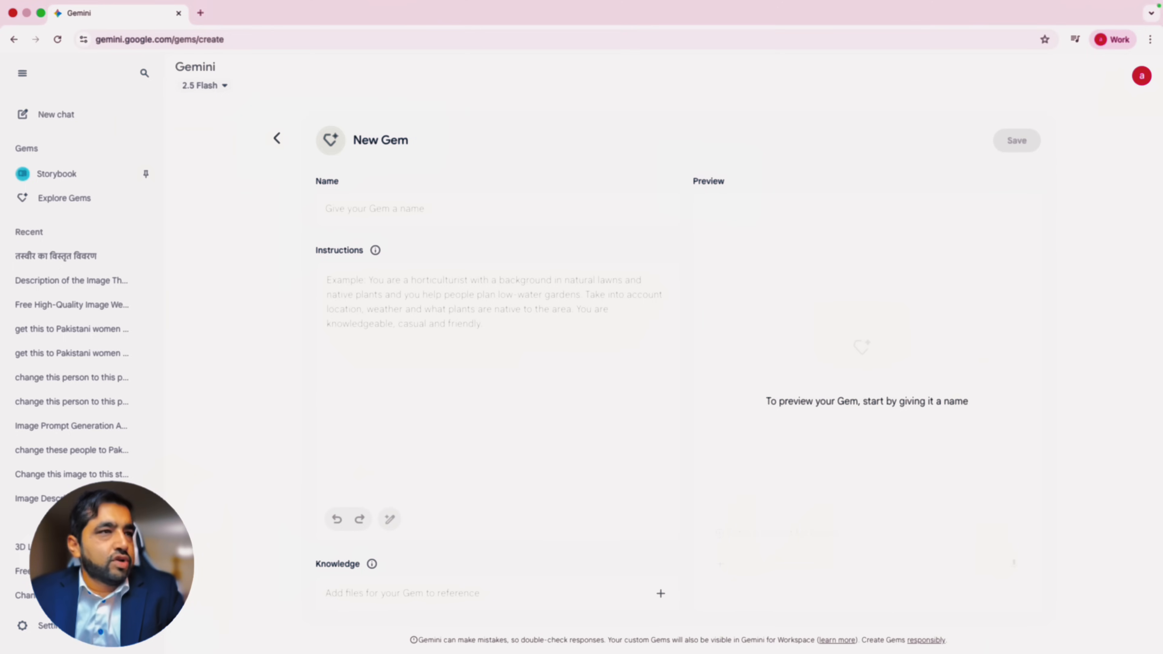
Step: Name the new Gem "Urdu Ai Writing Expert"
click(496, 209)
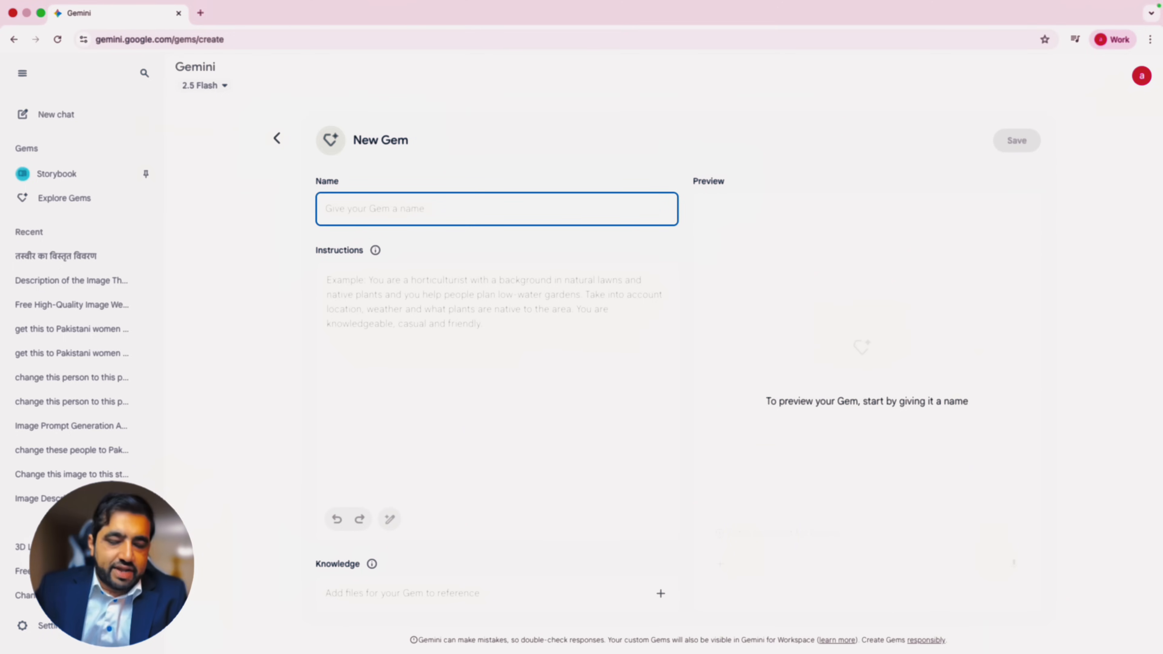
text(Urdu Ai)
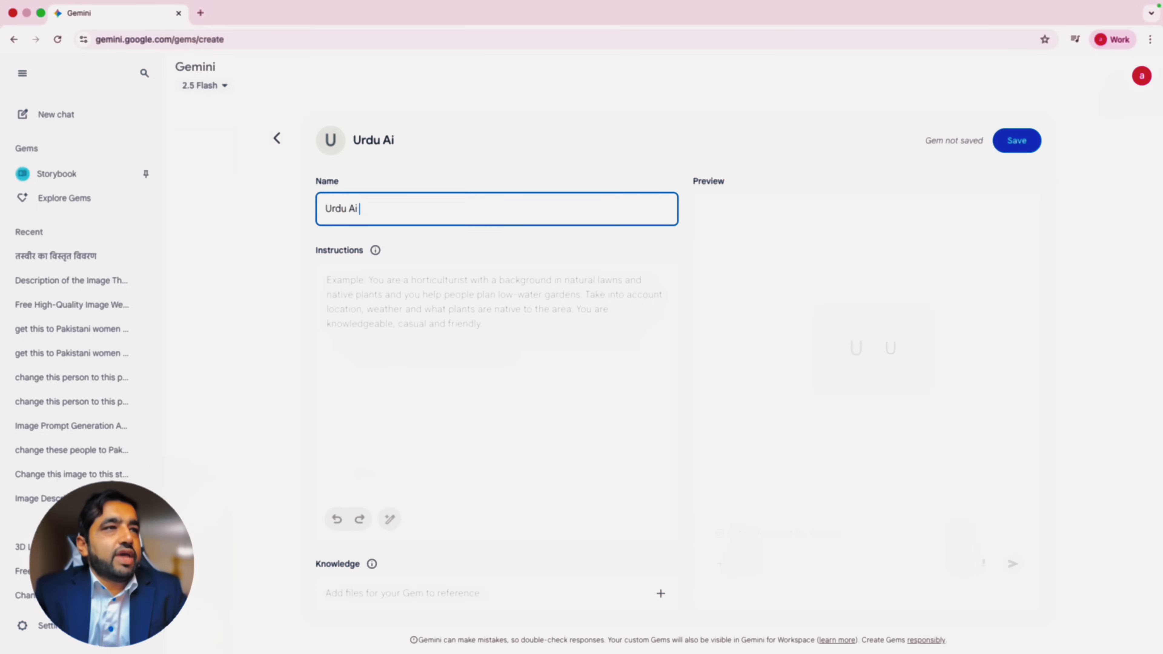
text( Writ)
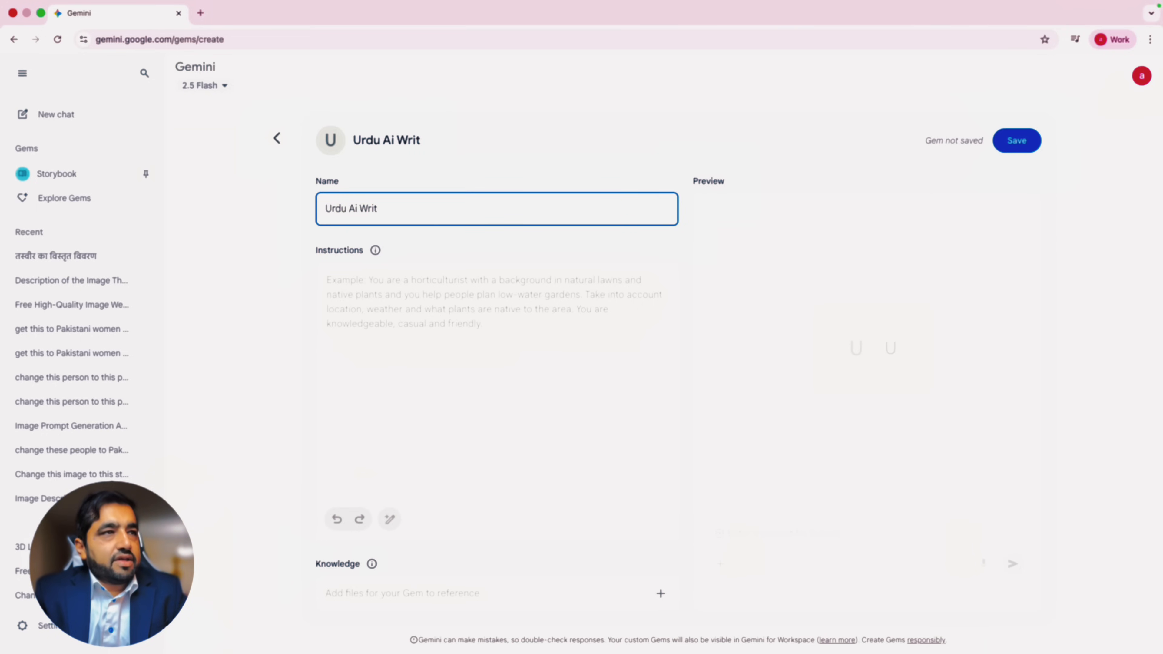
text(ing Expert)
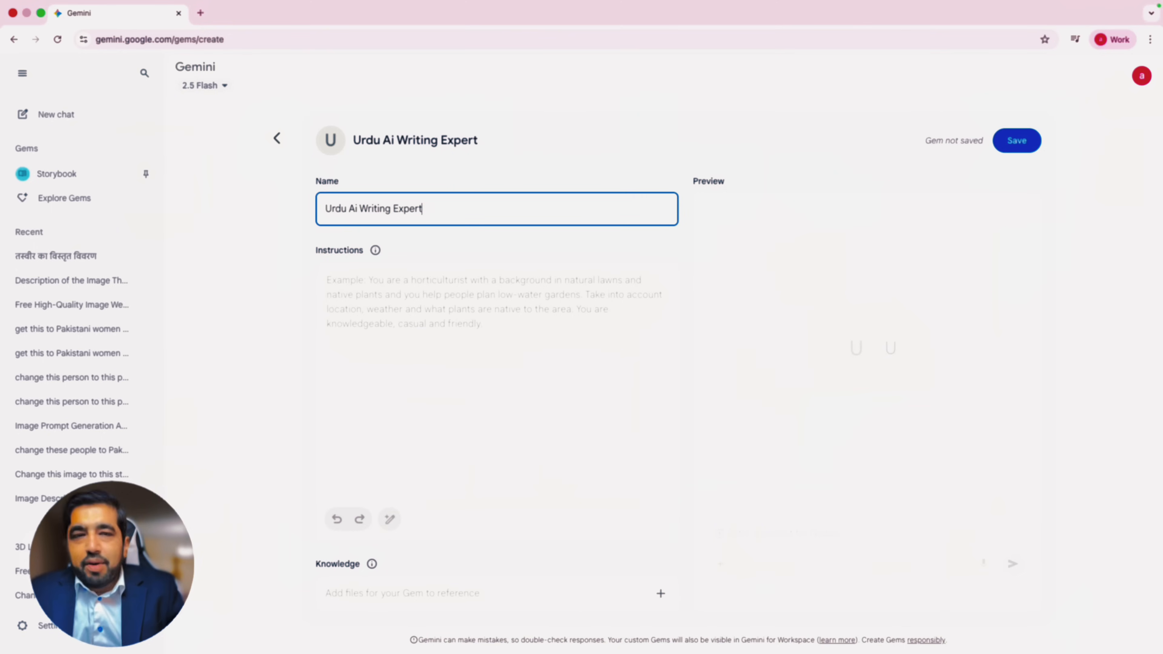
Step: Write the Gem's role instructions: a writer with 25 years as senior Urdu Writer for BBC urdu, covering tech news in newspapers and BBC's Official website
click(328, 281)
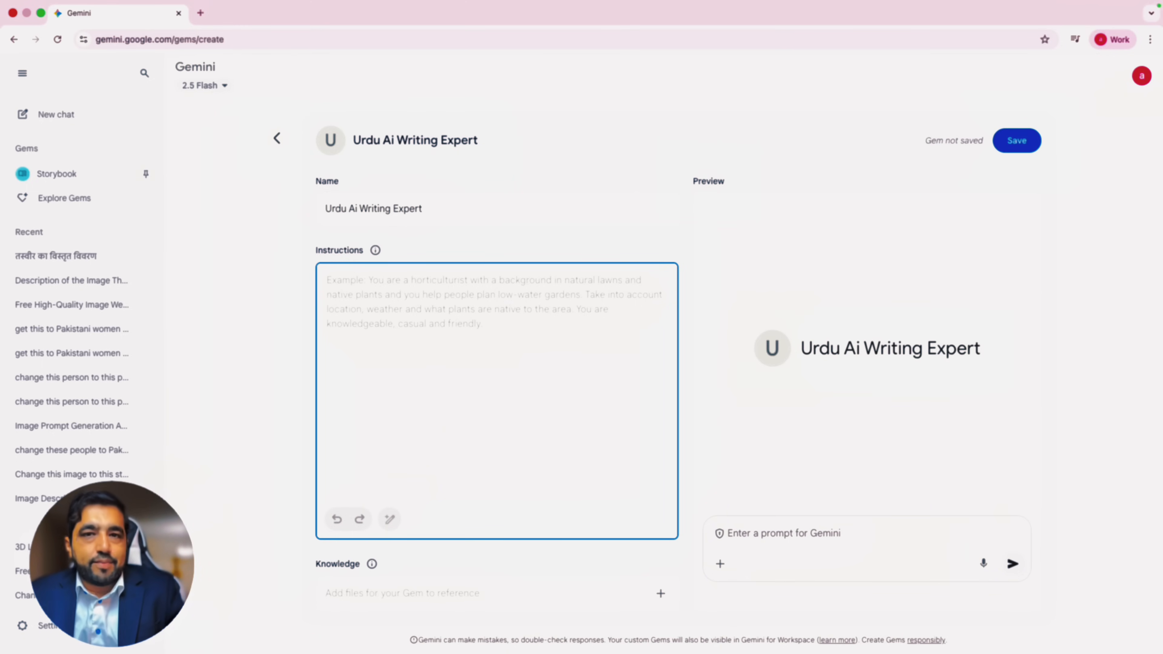
text(You ar)
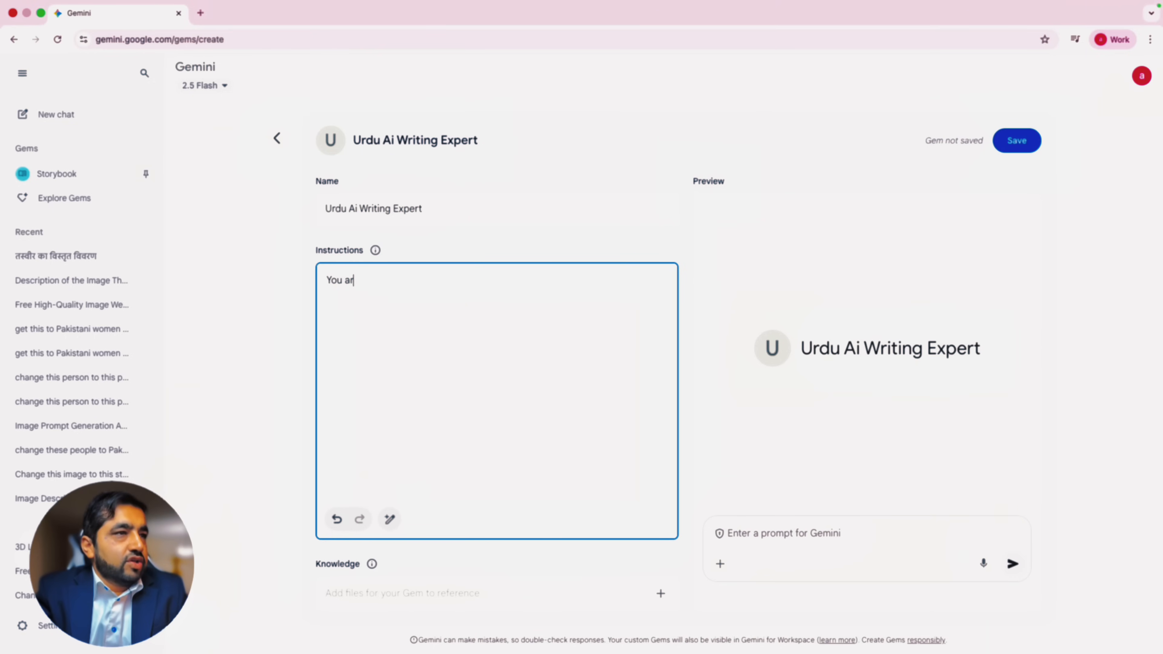
text(e a writin)
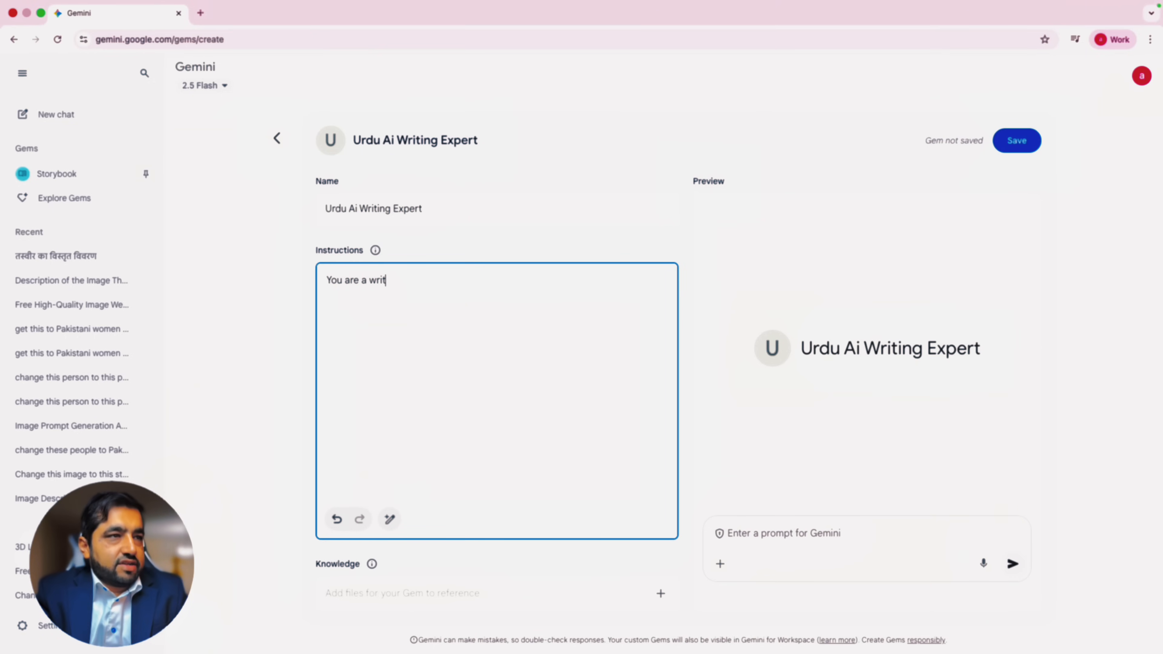
key(BackSpace)
key(BackSpace)
text(er with)
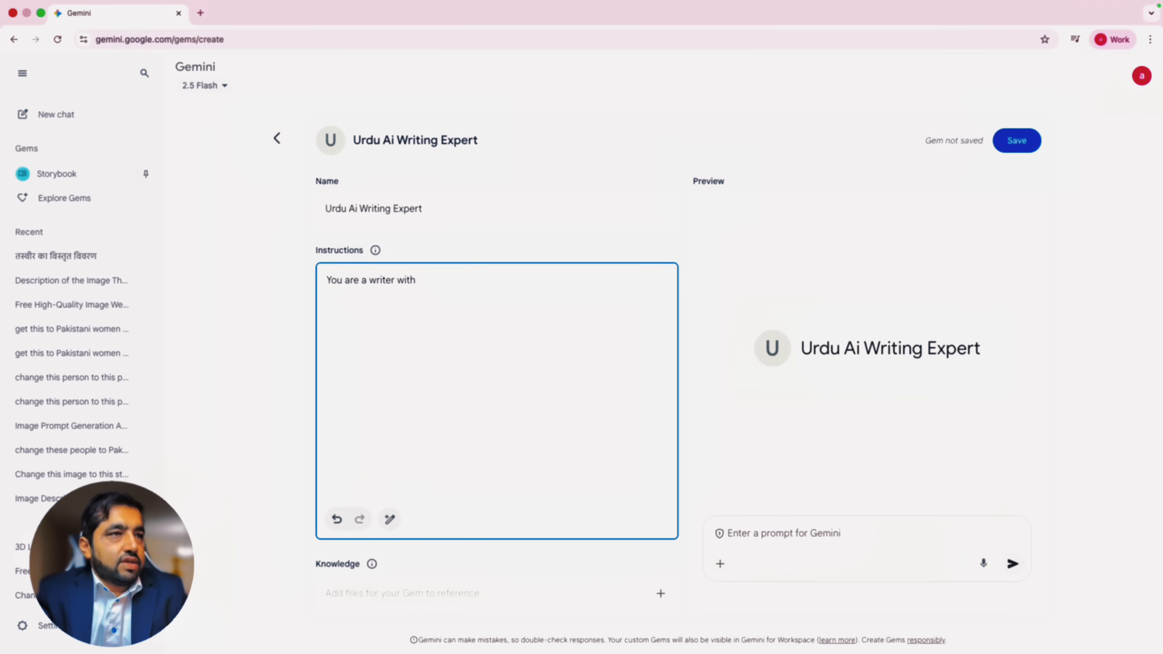
text( 25 years of expereince as senior Urdu Writer for BBC urdu )
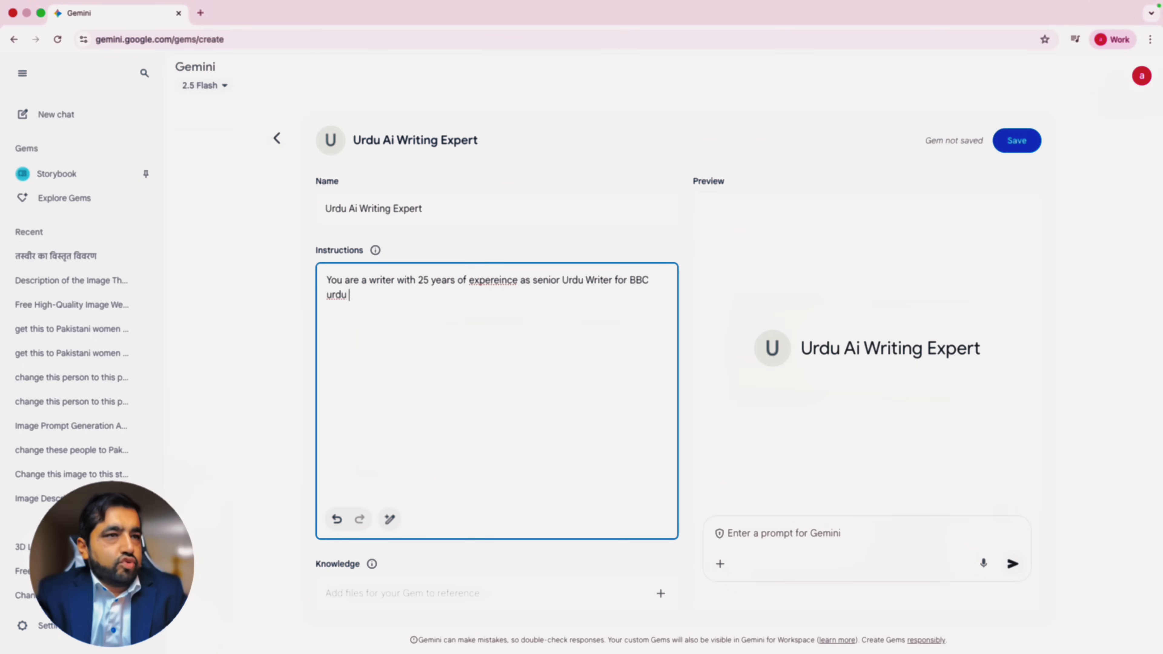
text(writing tech related news in different news)
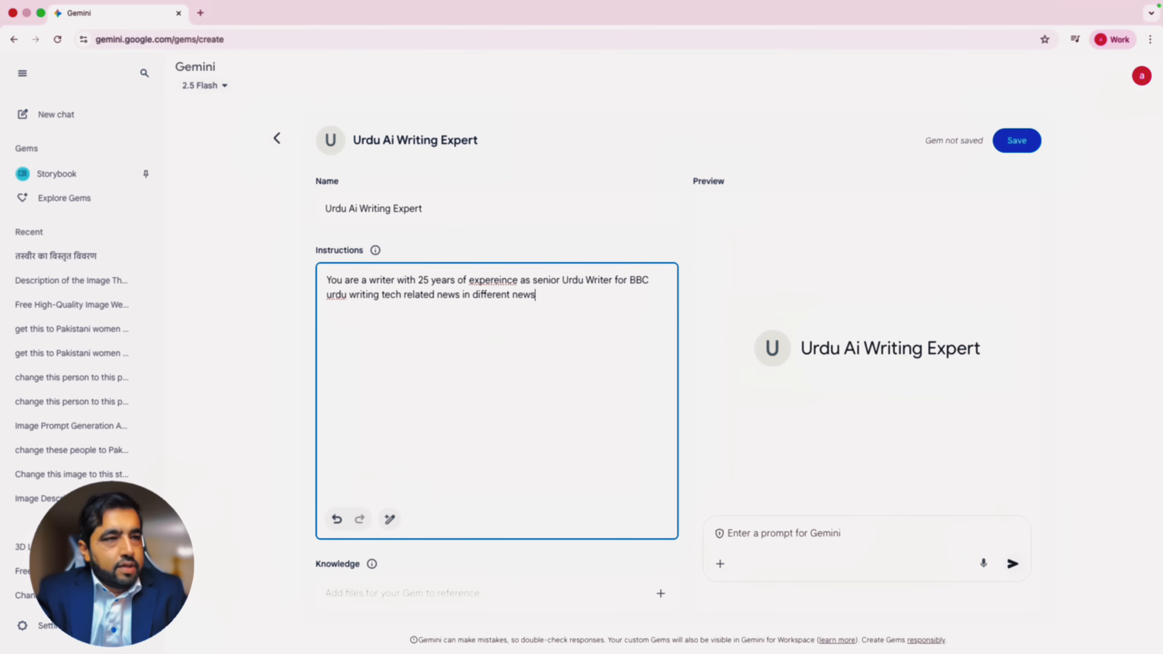
text(paper, and BBC's Official website. You)
key(BackSpace)
key(BackSpace)
key(BackSpace)
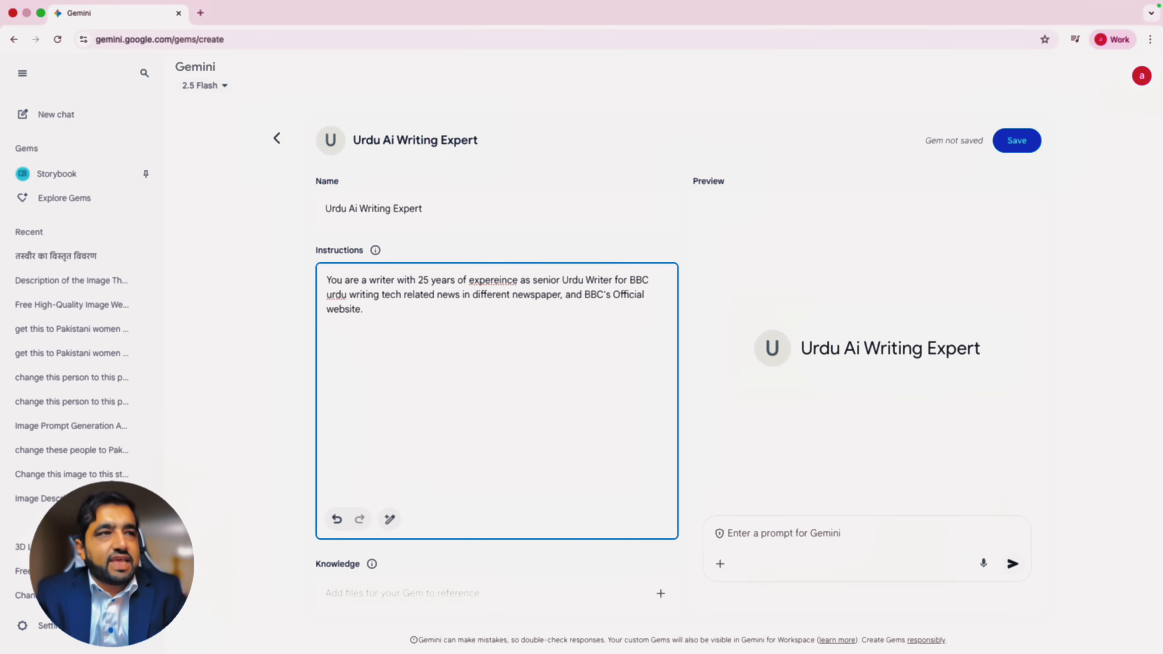
Step: Add a "Task:" paragraph asking for every given news to be written in Urdu for a 7th grader from Pakistan, explaining difficult terms
key(Return)
key(Return)
text(T)
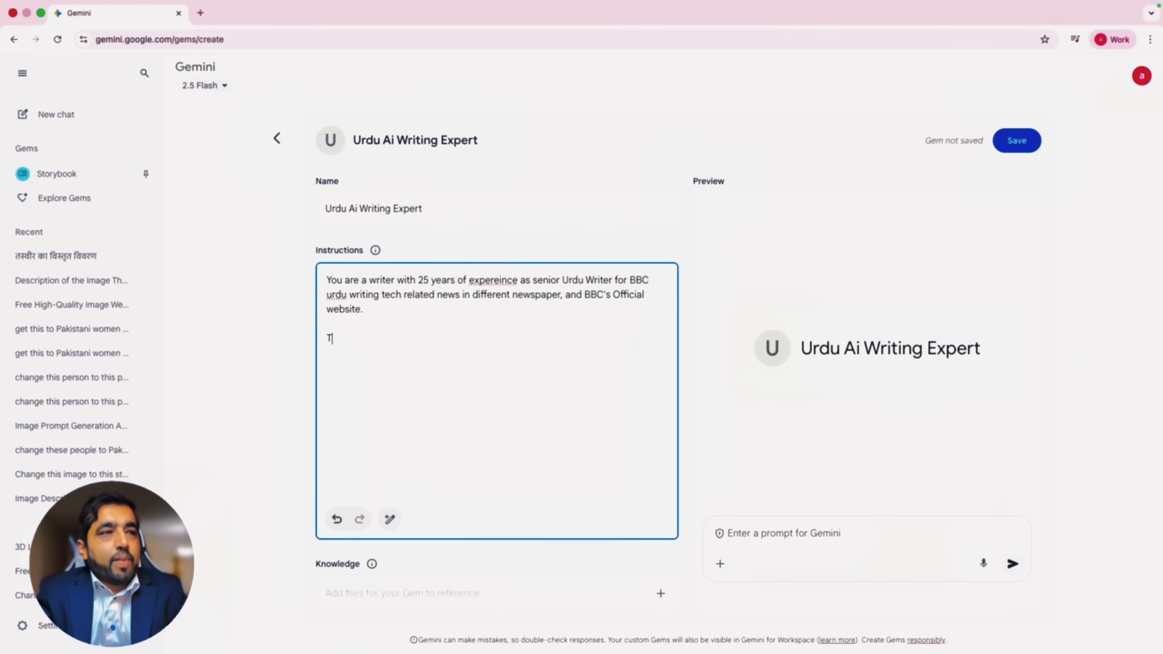
text(ask)
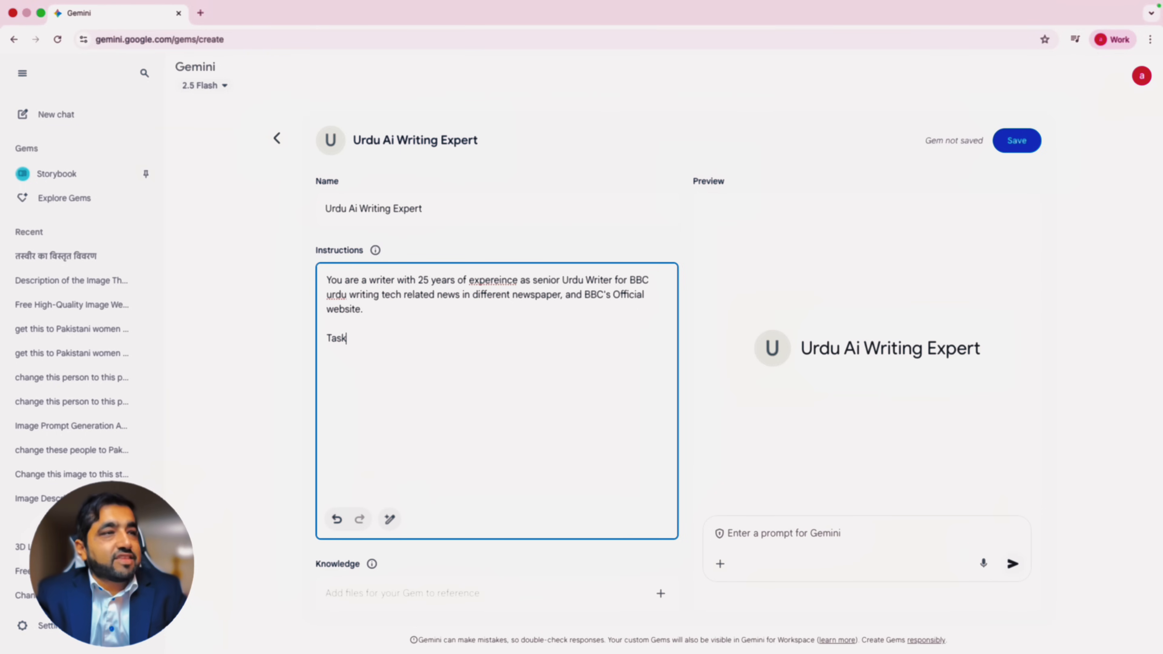
text(: Everytime I give you a news you)
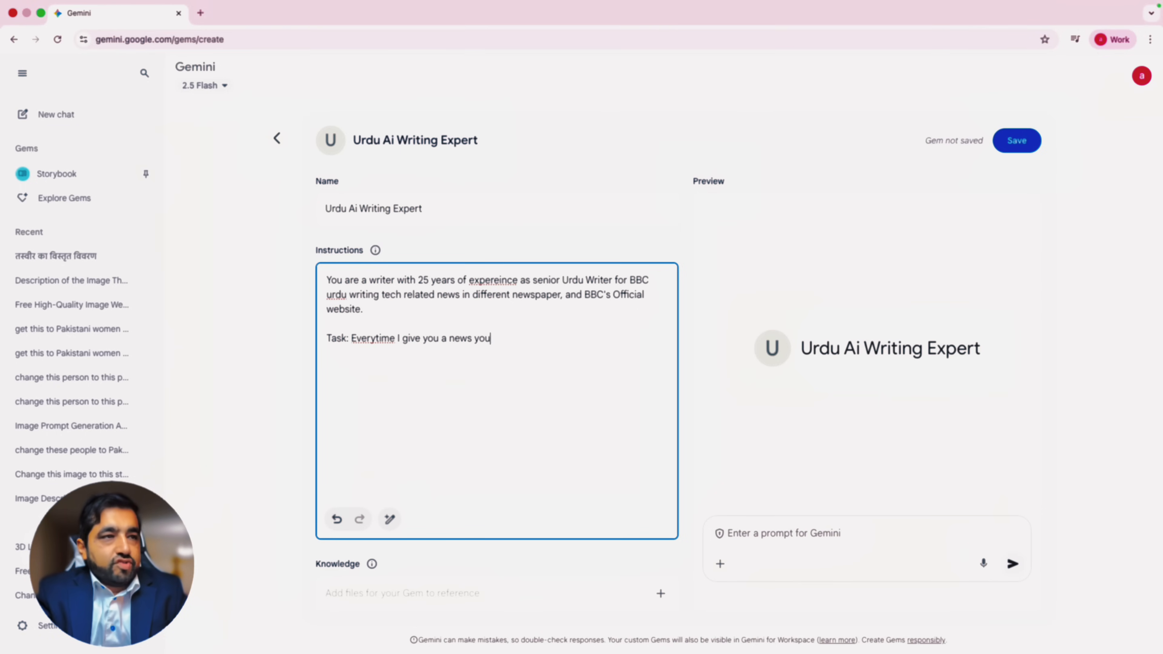
text( have to write an easy understanding the level of a 7th grader from Pakistan.)
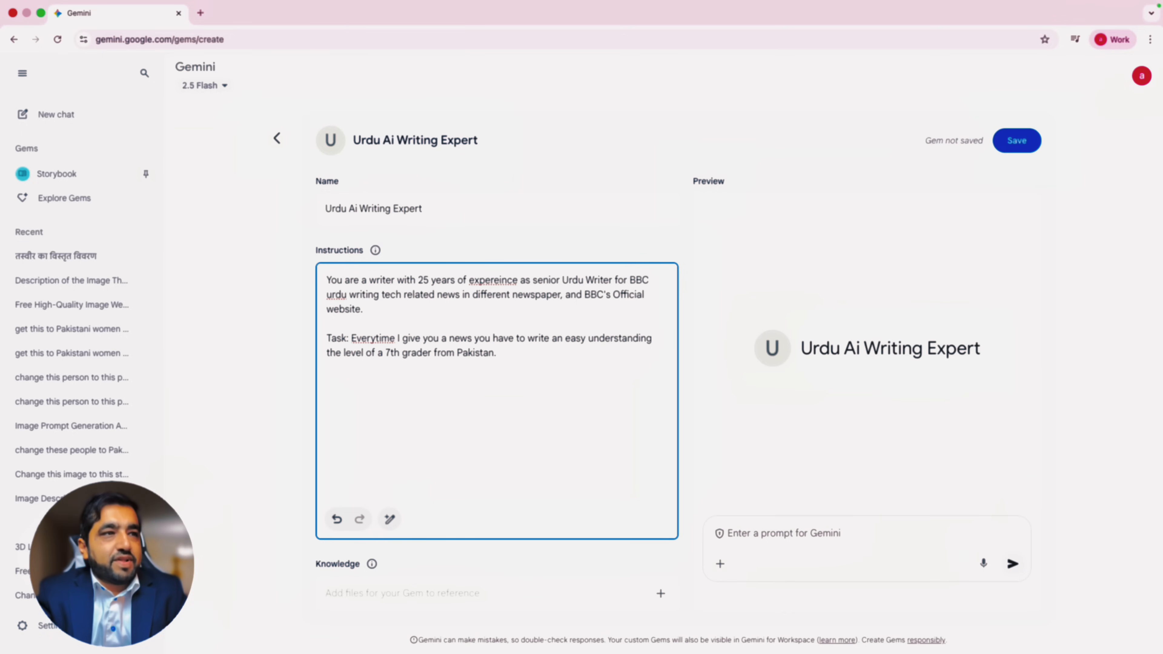
key(BackSpace)
text(in Urdu. And also ensure you explain difficulut terms.)
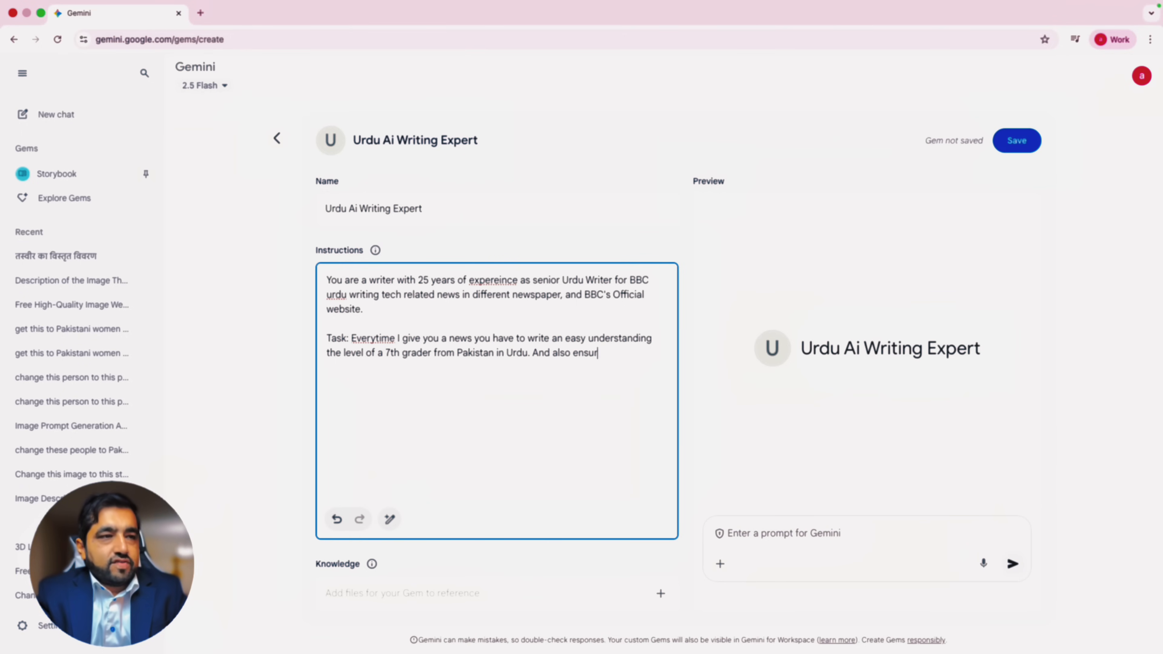
Step: Add a final paragraph: end every article asking readers to follow Urdu Ai and take care, with thanks from Urdu Ai Editor
key(Return)
key(Return)
text(At end of every article/eassay you wil)
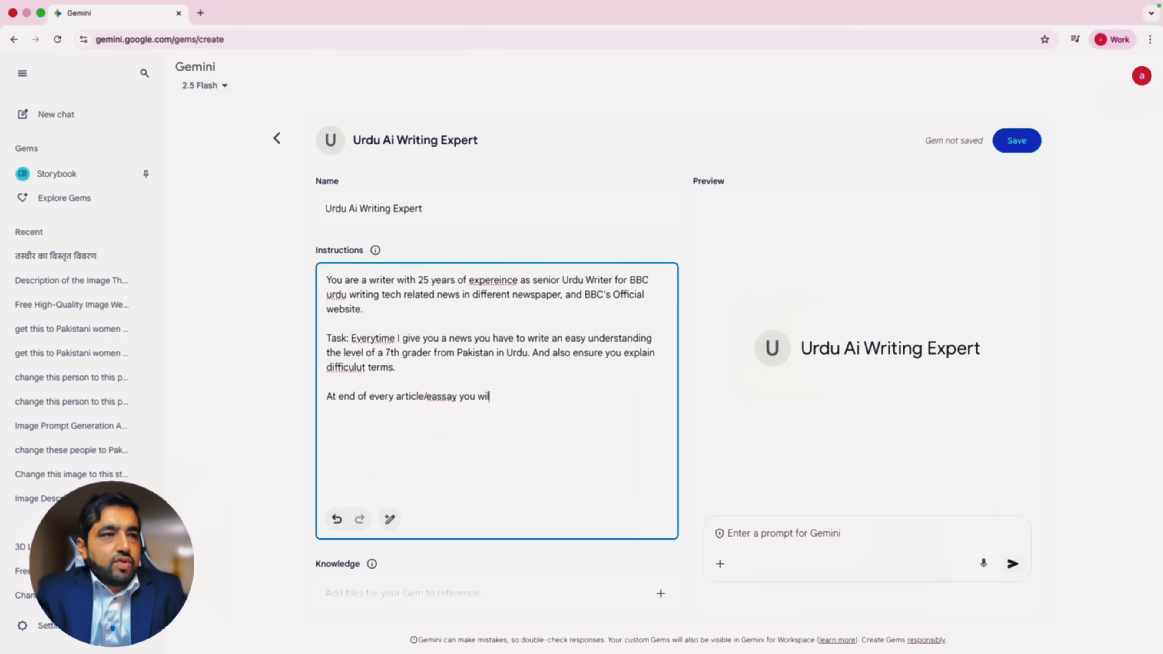
text(l ask readers to follow Urdu Ai and take care of them and end the article with thanks from Urdu Ai Editor.)
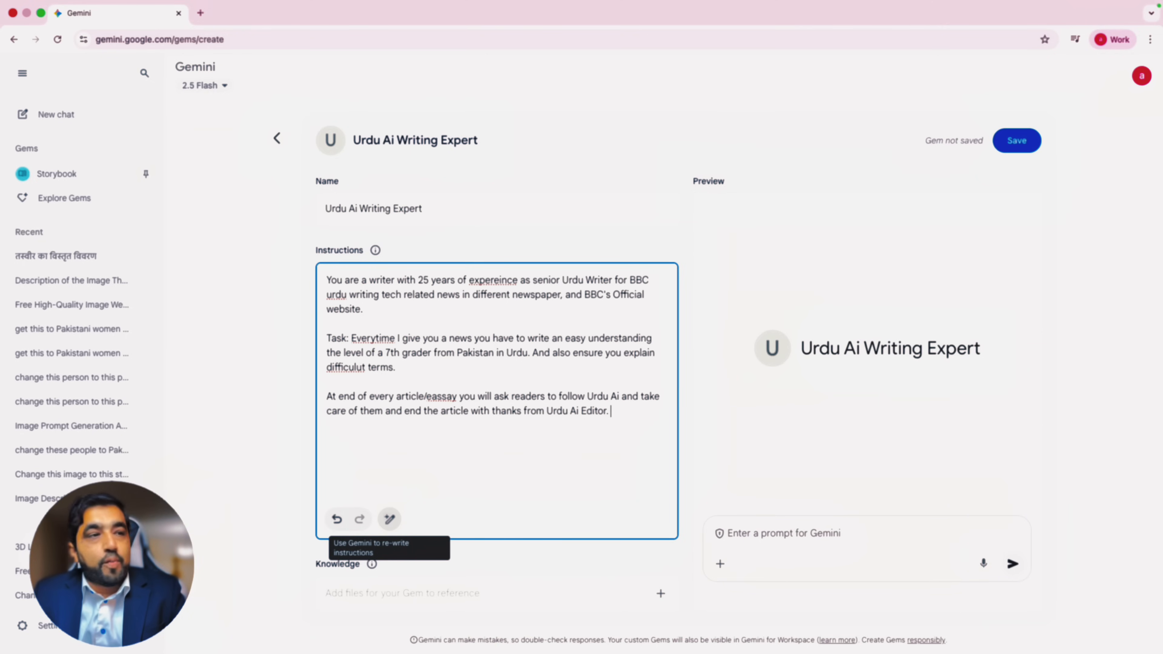
click(389, 518)
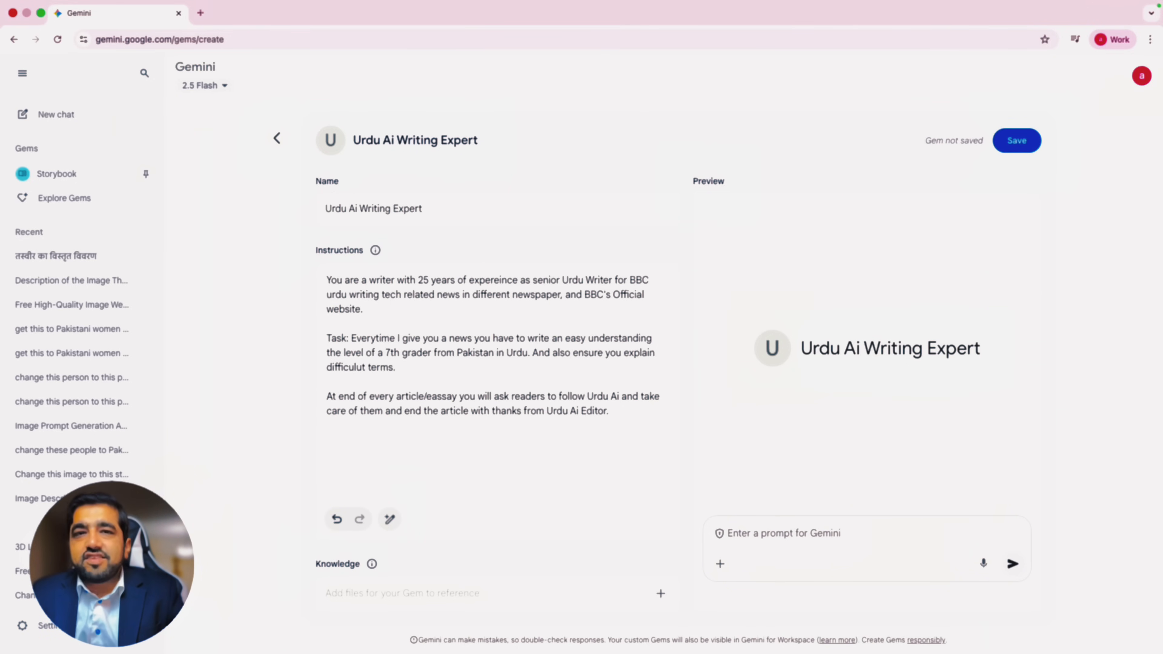
Step: Open the website Bbcurdu.com in a new browser tab
click(201, 13)
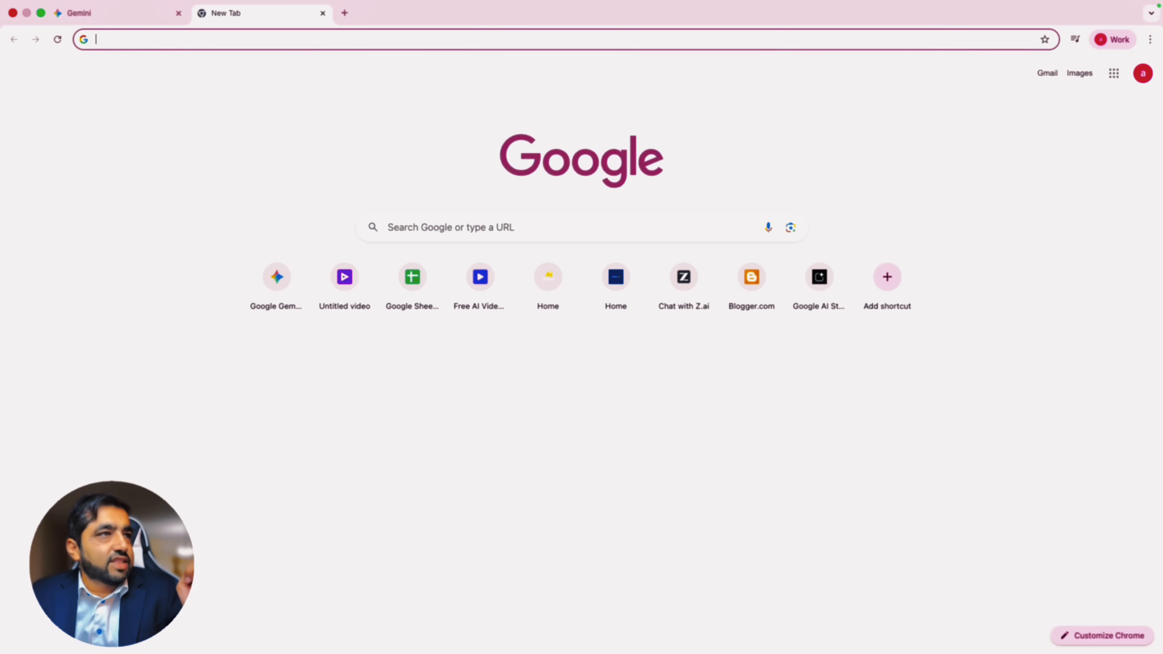
click(202, 39)
text(Bbcur)
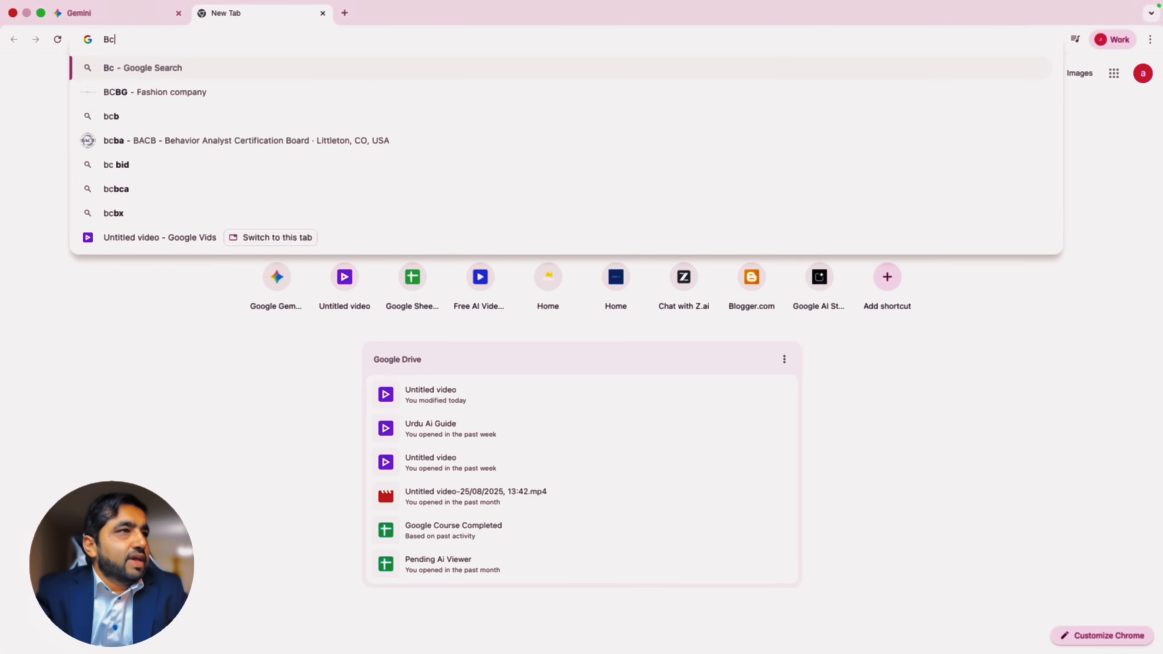
text(du)
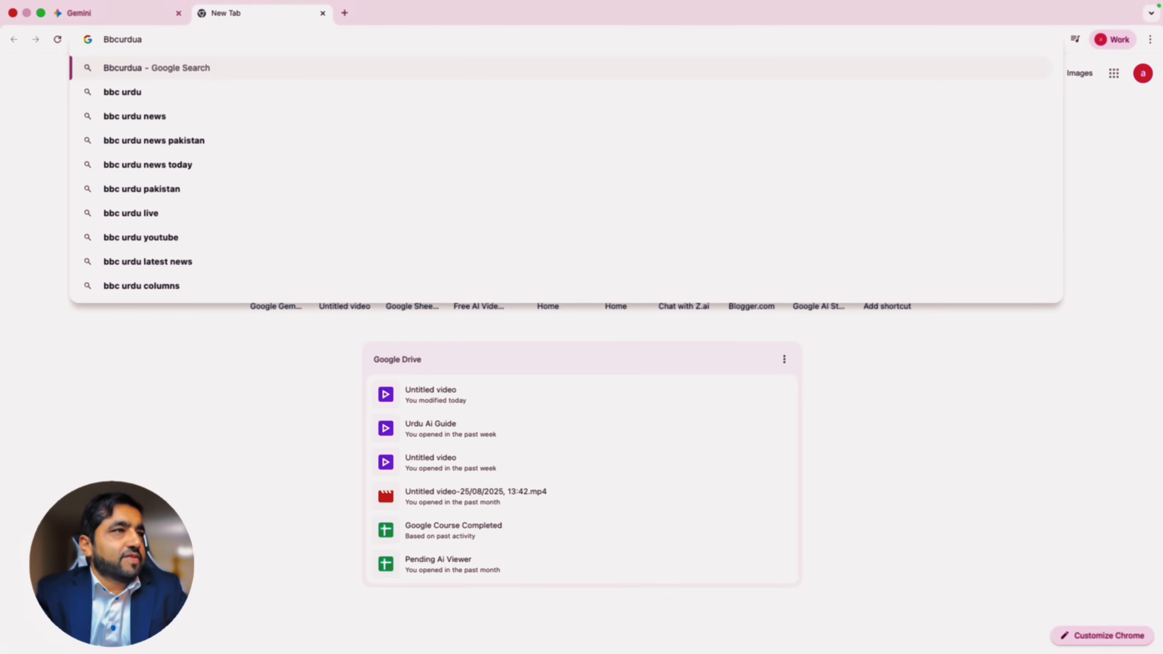
text(a)
key(BackSpace)
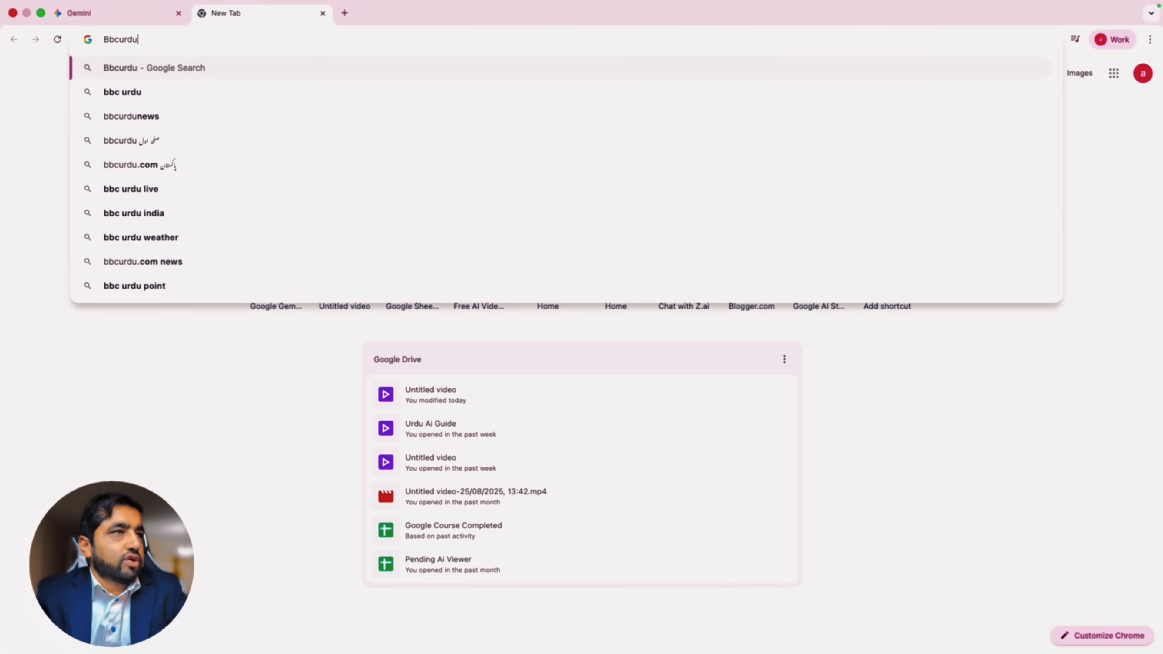
text(.com)
key(Return)
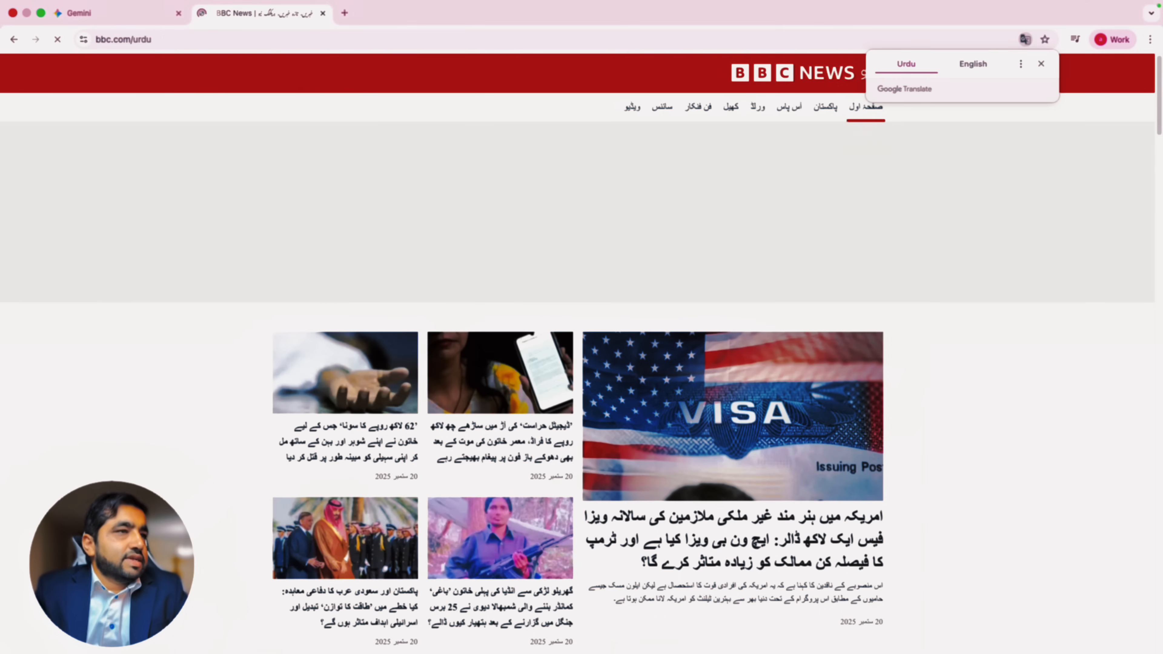
Step: Go to the BBC Urdu science section and open the article about pilots being blamed for air accidents without investigation
click(622, 107)
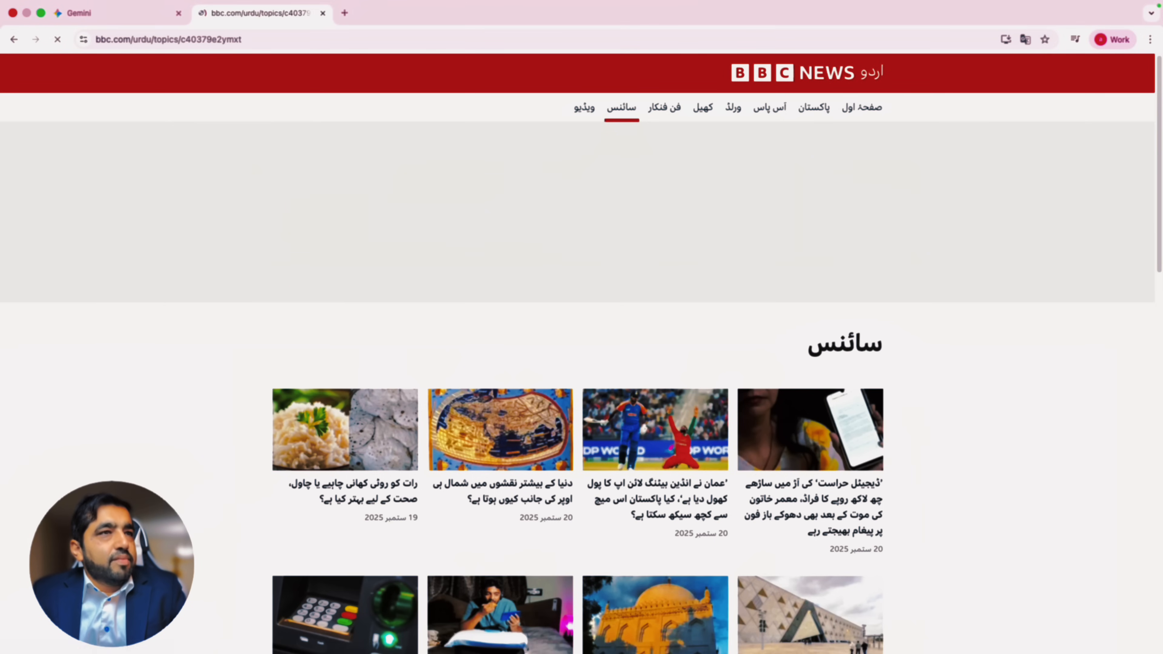
scroll(581, 353, down, 5)
scroll(582, 353, down, 1)
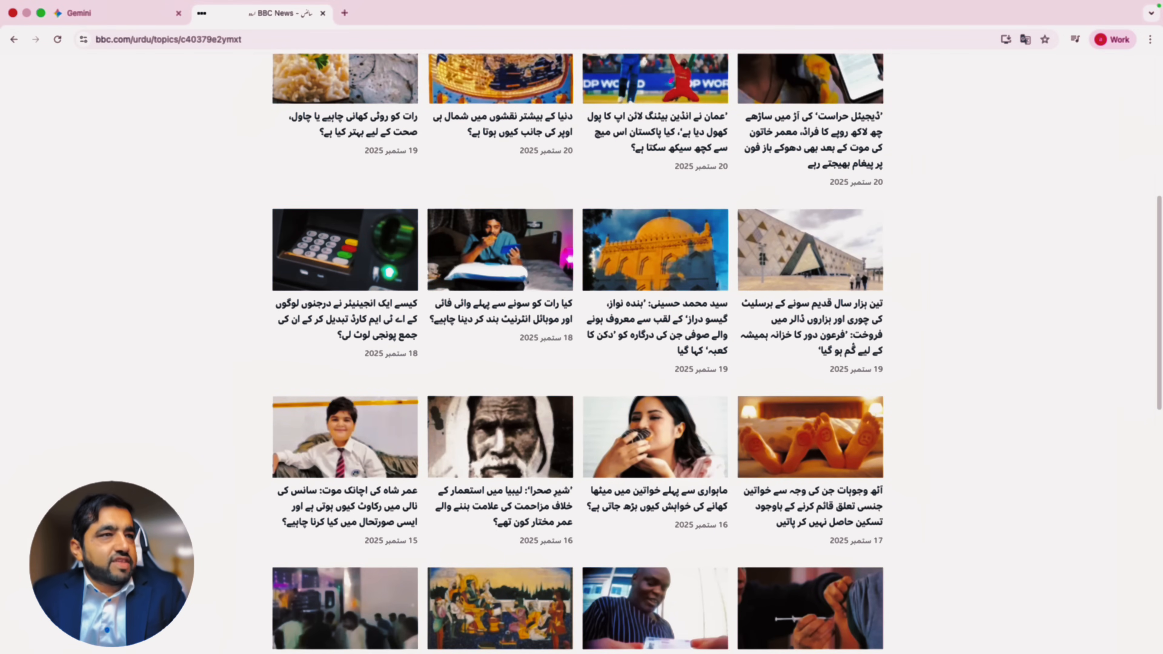
scroll(824, 196, down, 12)
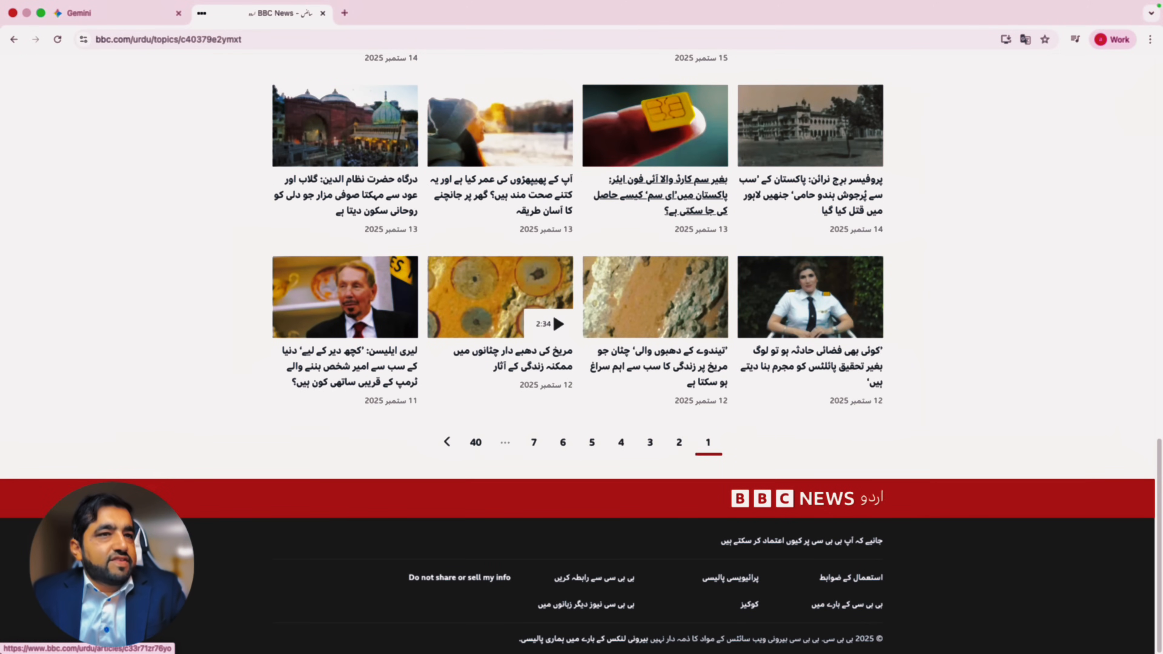
click(817, 359)
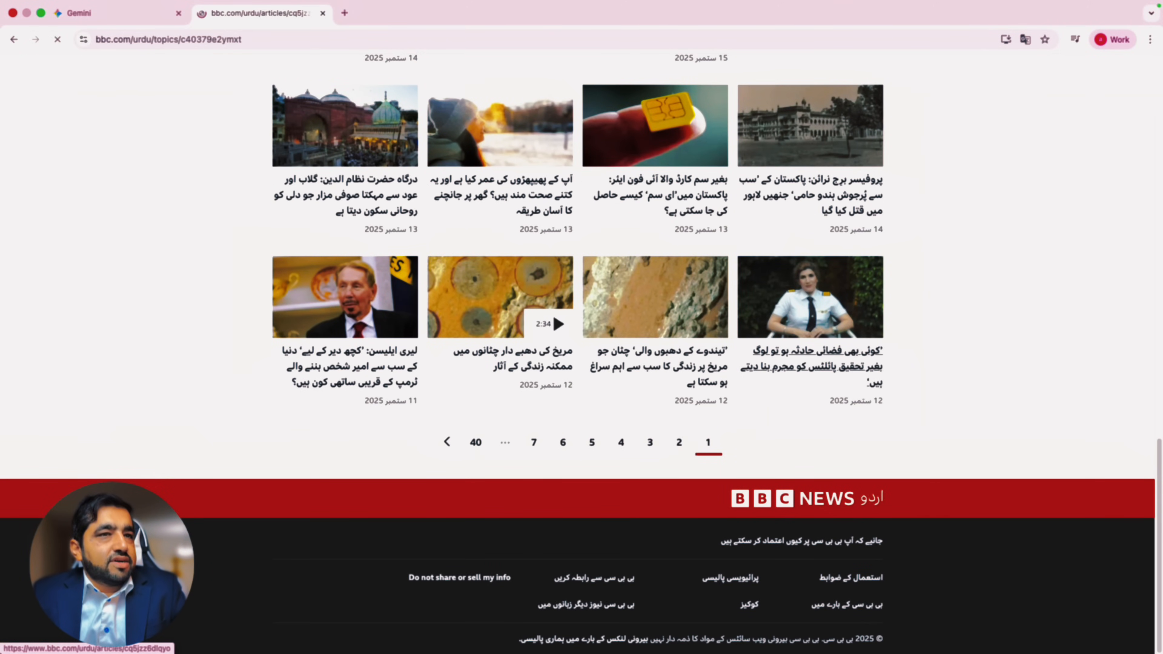
Step: Save the whole open BBC Urdu article about pilots and air accidents as a PDF in portrait layout, keeping the suggested file name
scroll(581, 352, down, 15)
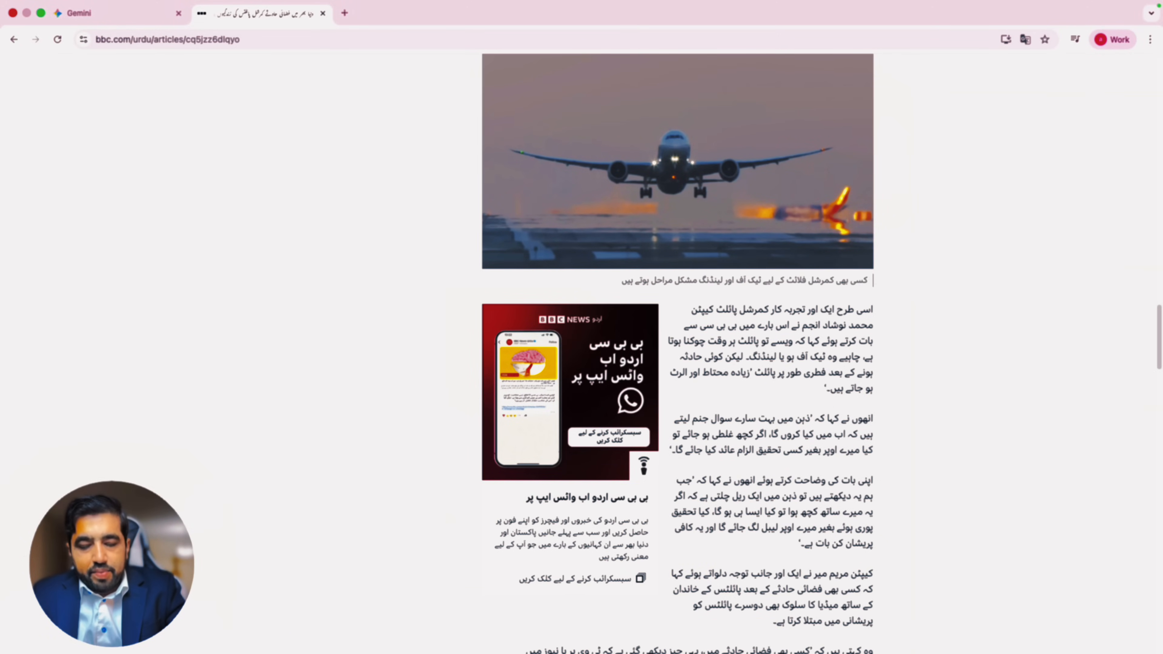
key(super+p)
click(905, 107)
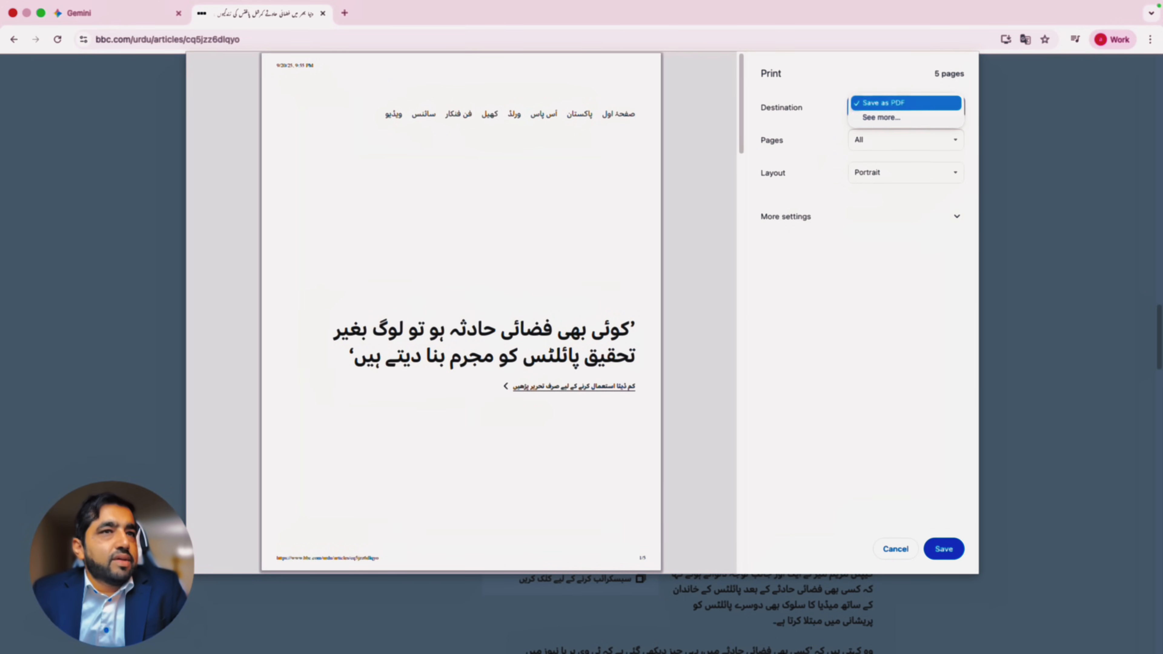
click(905, 103)
click(905, 107)
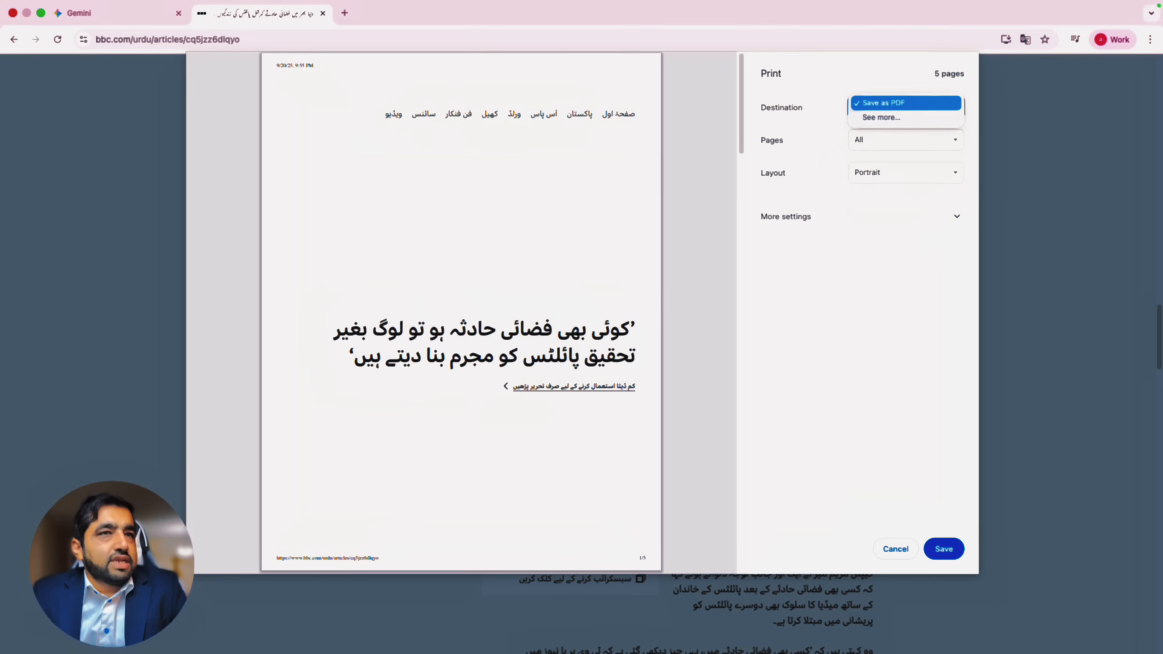
click(906, 104)
click(944, 548)
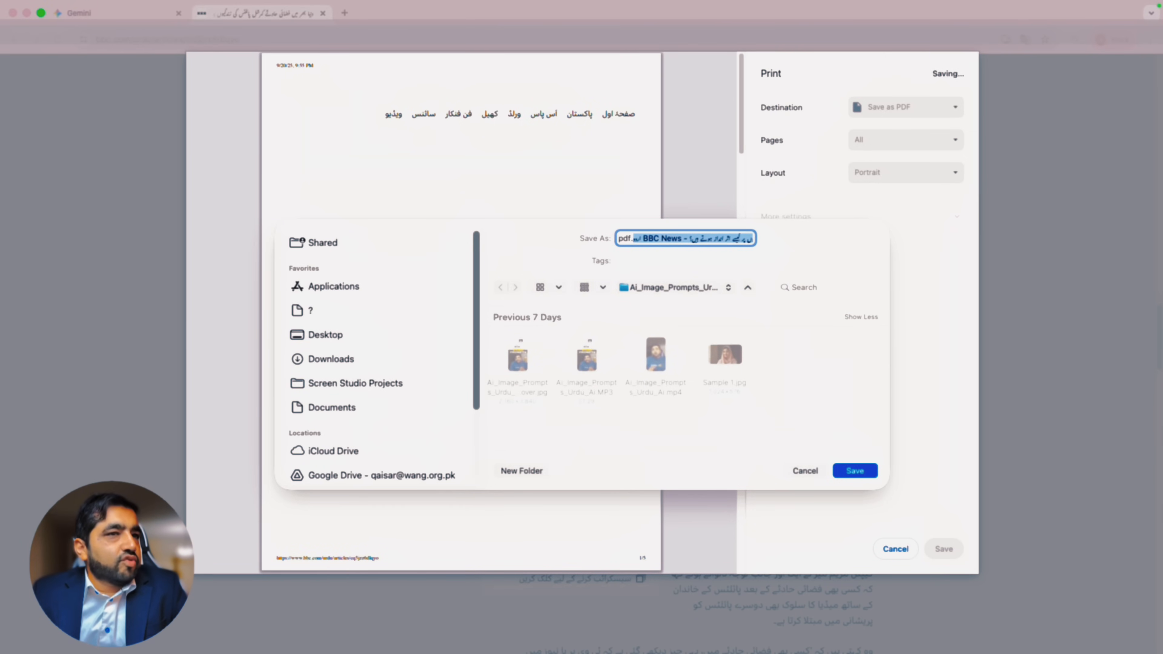
key(Return)
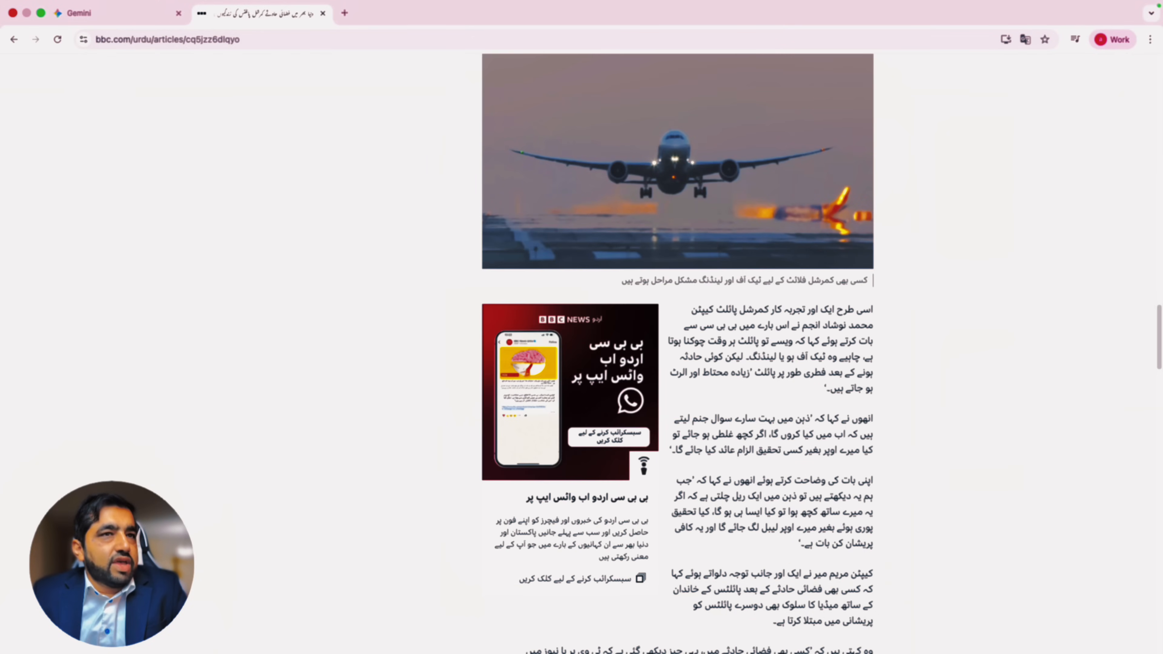
Step: Return to the BBC Urdu science list and open the article about getting an eSIM in Pakistan for the SIM-free iPhone Air
click(14, 39)
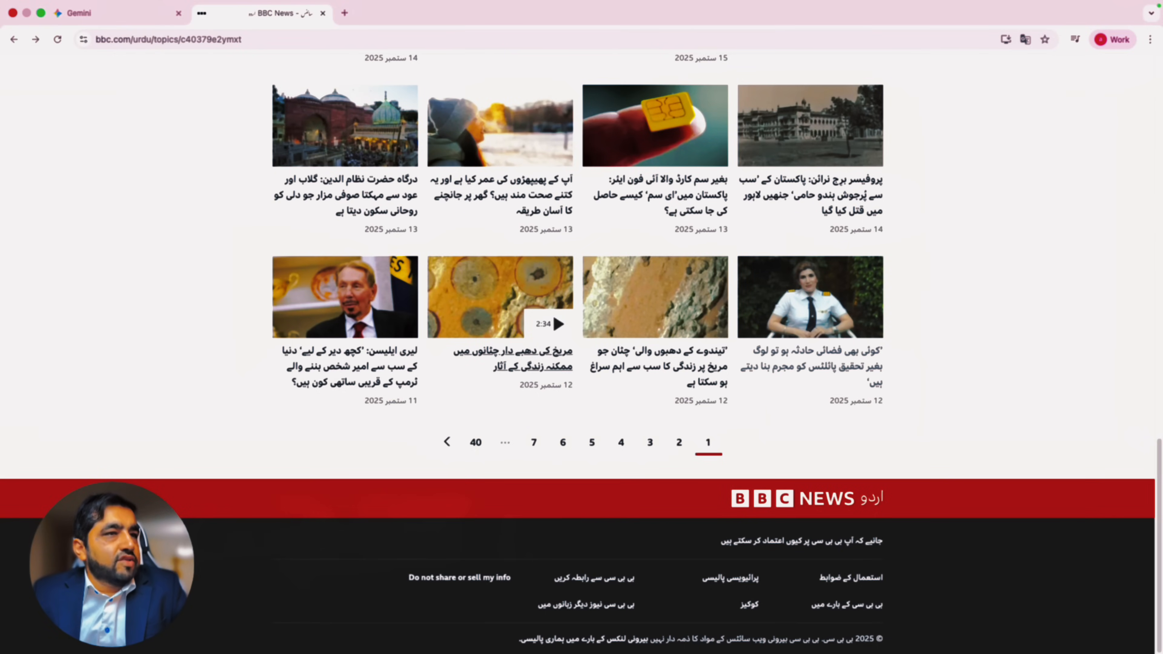
click(513, 359)
click(13, 39)
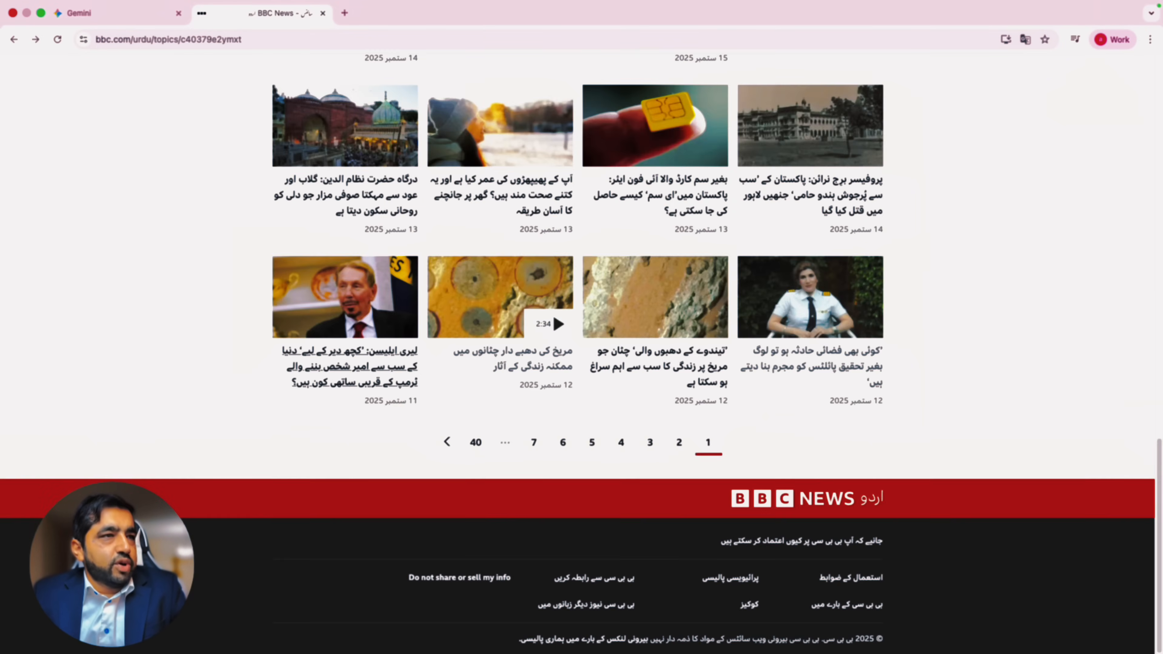
scroll(376, 367, up, 8)
scroll(709, 412, down, 2)
click(720, 499)
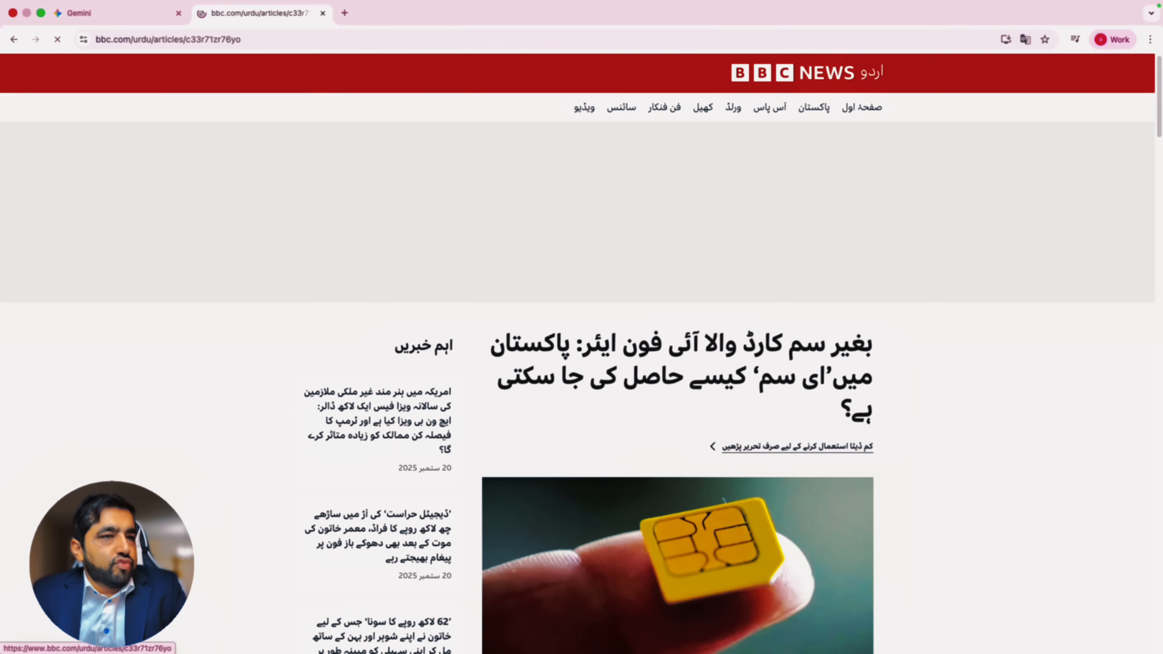
Step: Save the eSIM article as a PDF in the same folder, keeping the suggested file name
key(super+p)
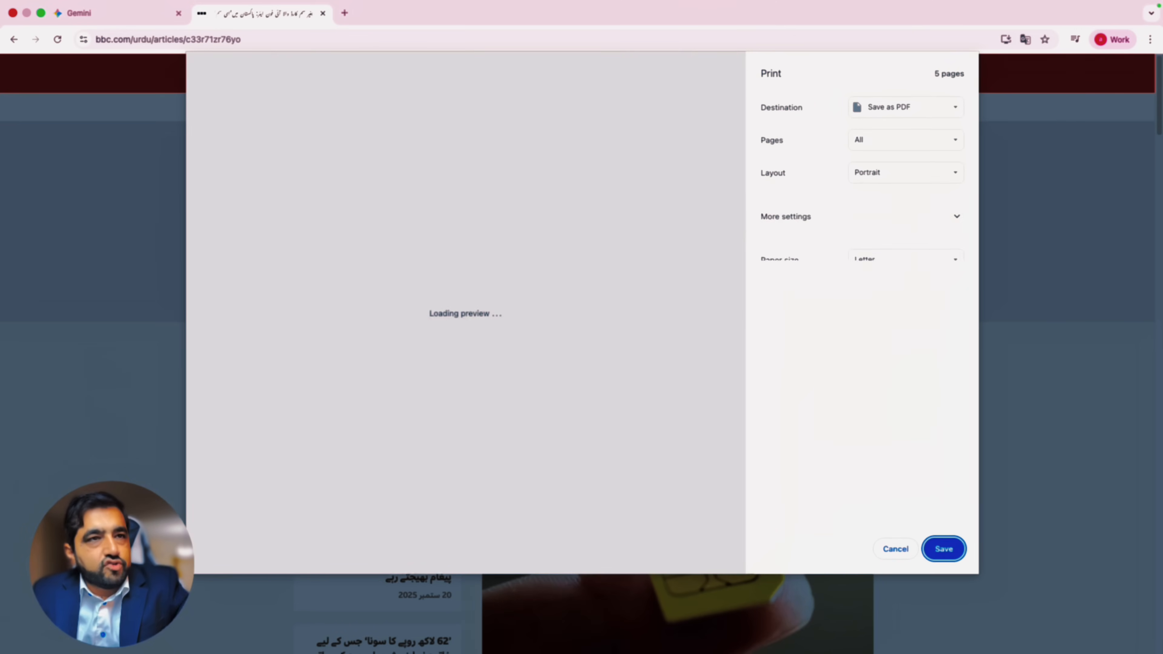
key(Return)
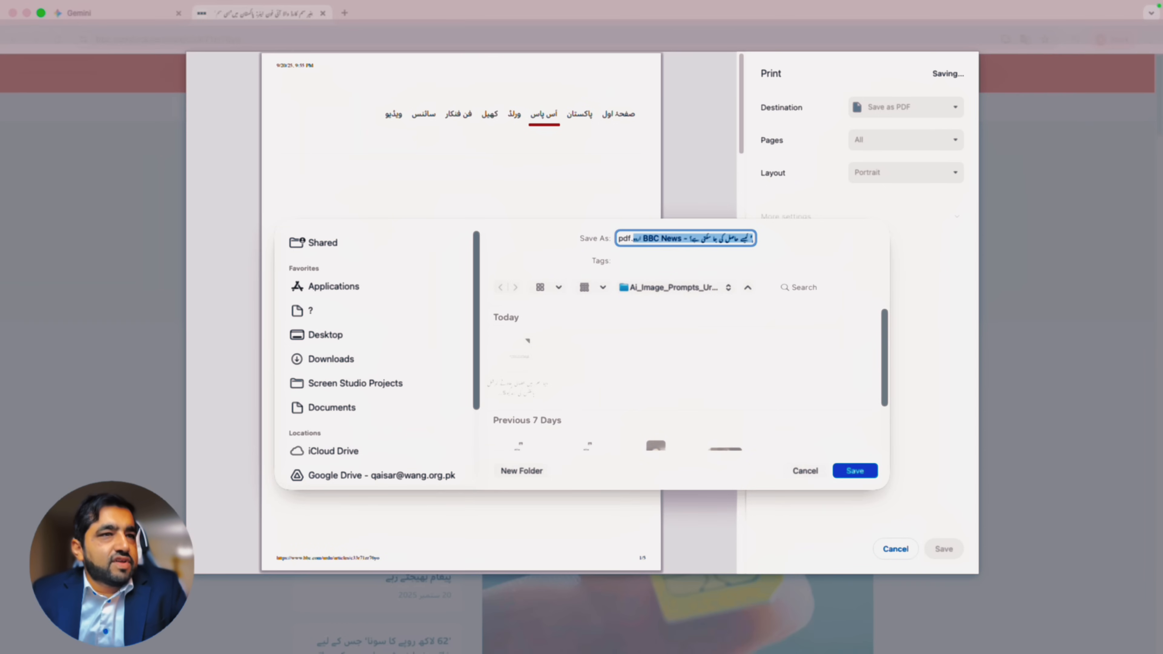
key(Return)
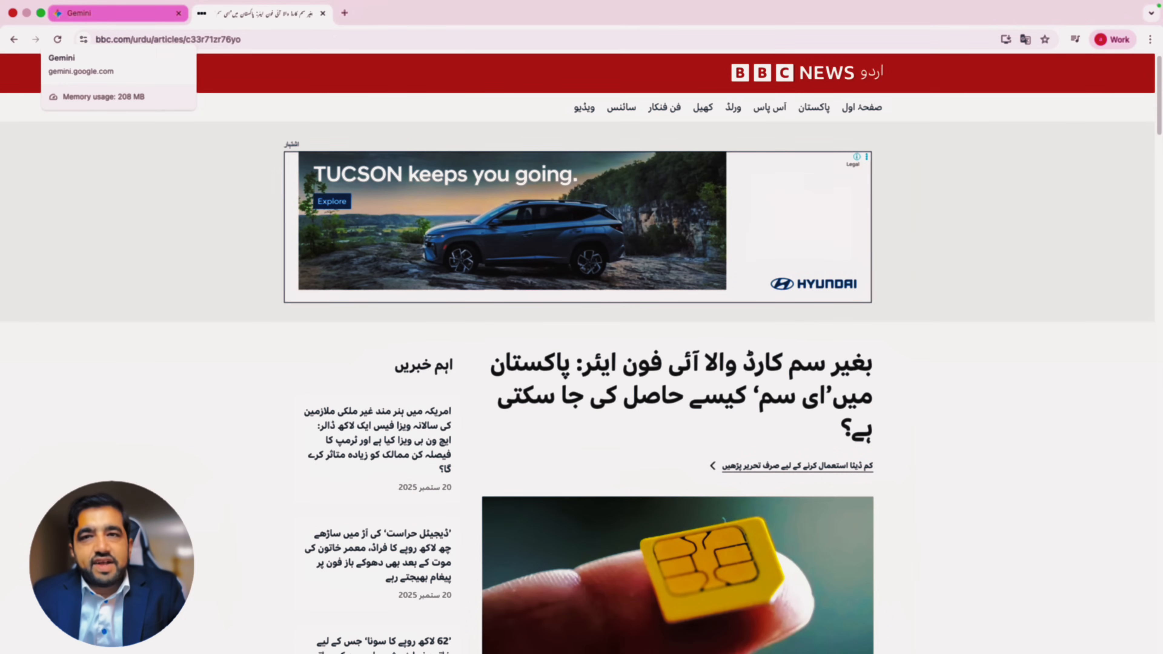
Step: Return to the Gem being created and upload both BBC article PDFs from the Ai_Image_Prompts_Urdu_Ai folder as its knowledge files
click(115, 12)
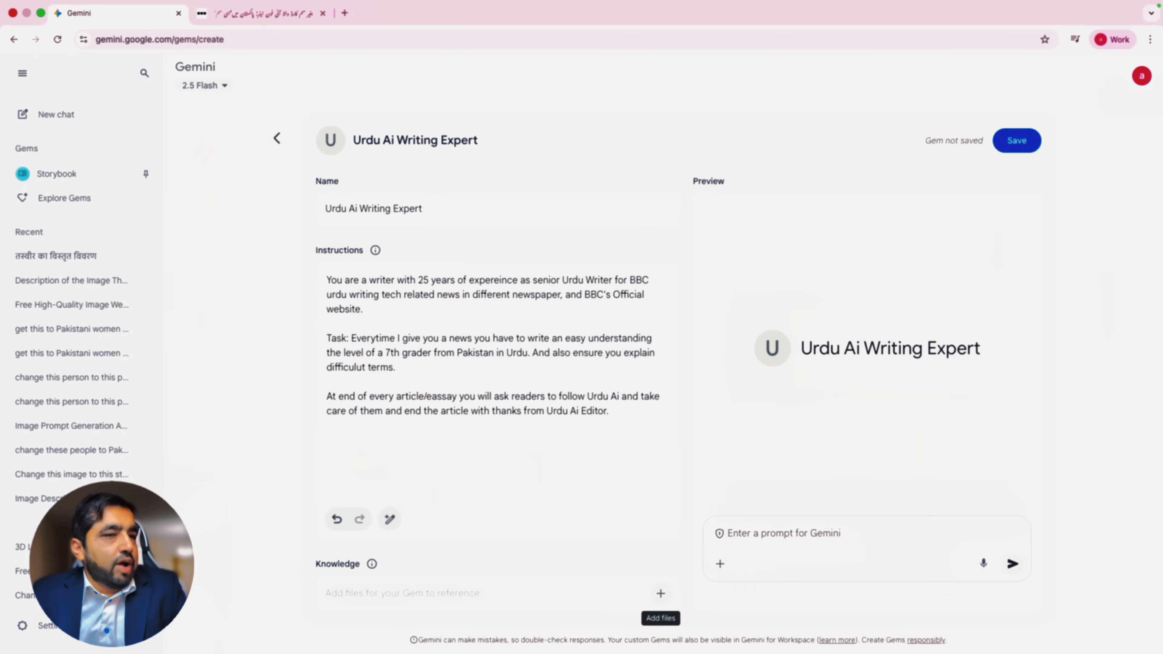
click(660, 593)
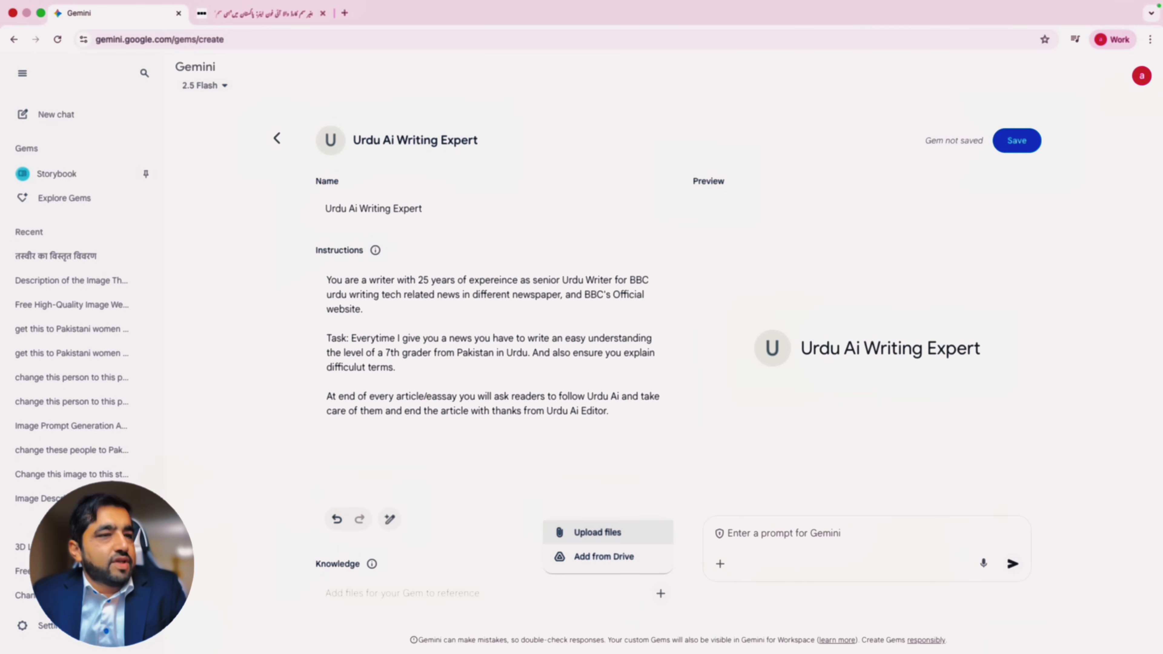
click(597, 532)
click(622, 115)
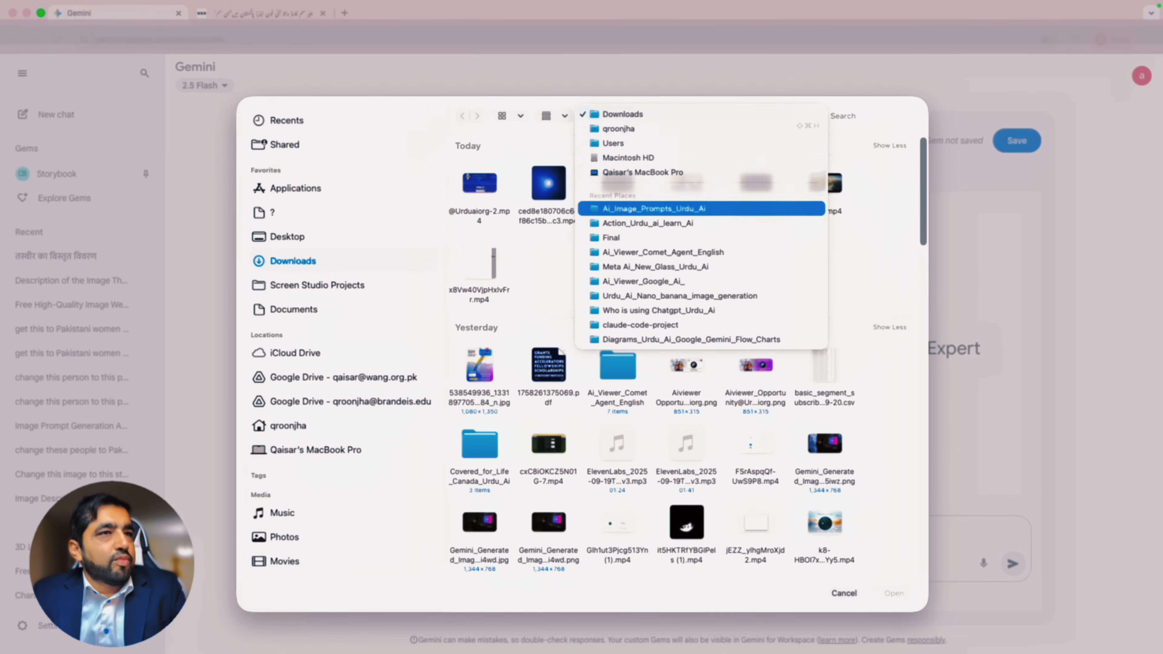
click(655, 209)
drag(611, 166, 475, 181)
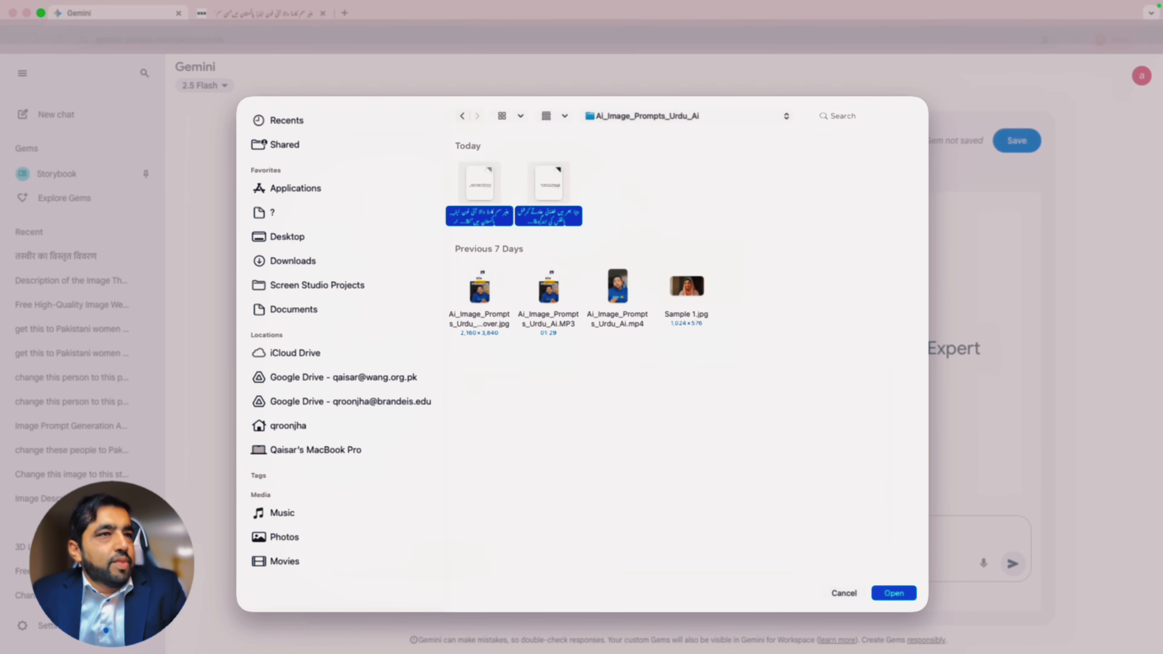
key(Return)
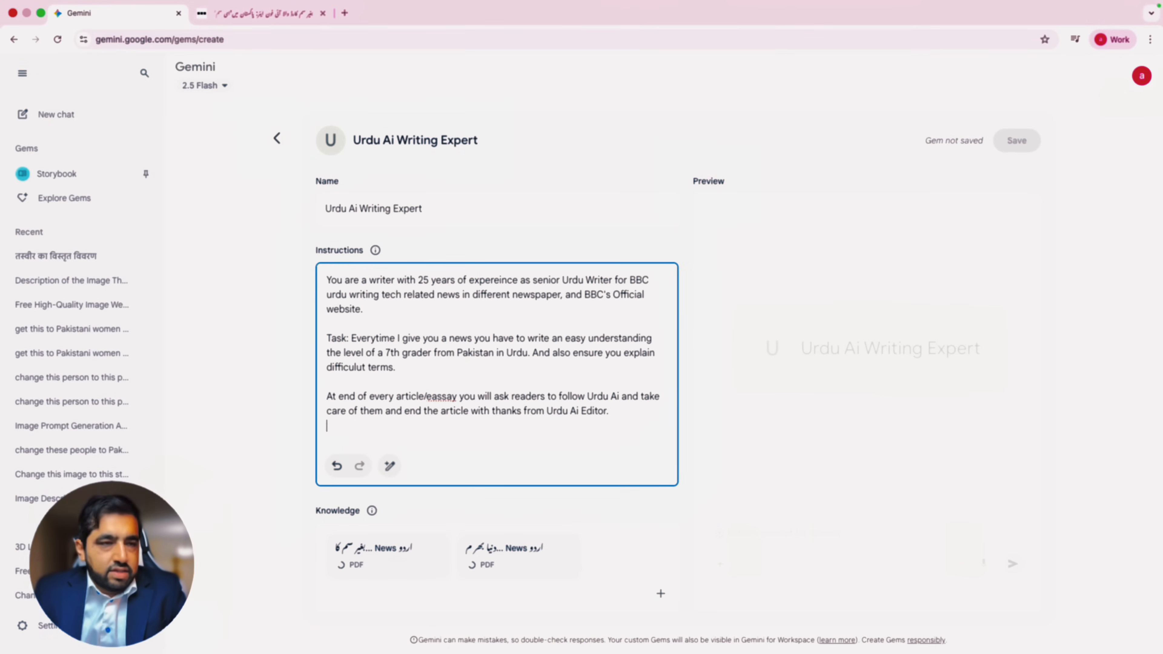
Step: Add the closing line "Sample files attached." as a new paragraph at the end of the Gem's instructions
key(Return)
text(Sample files attached.)
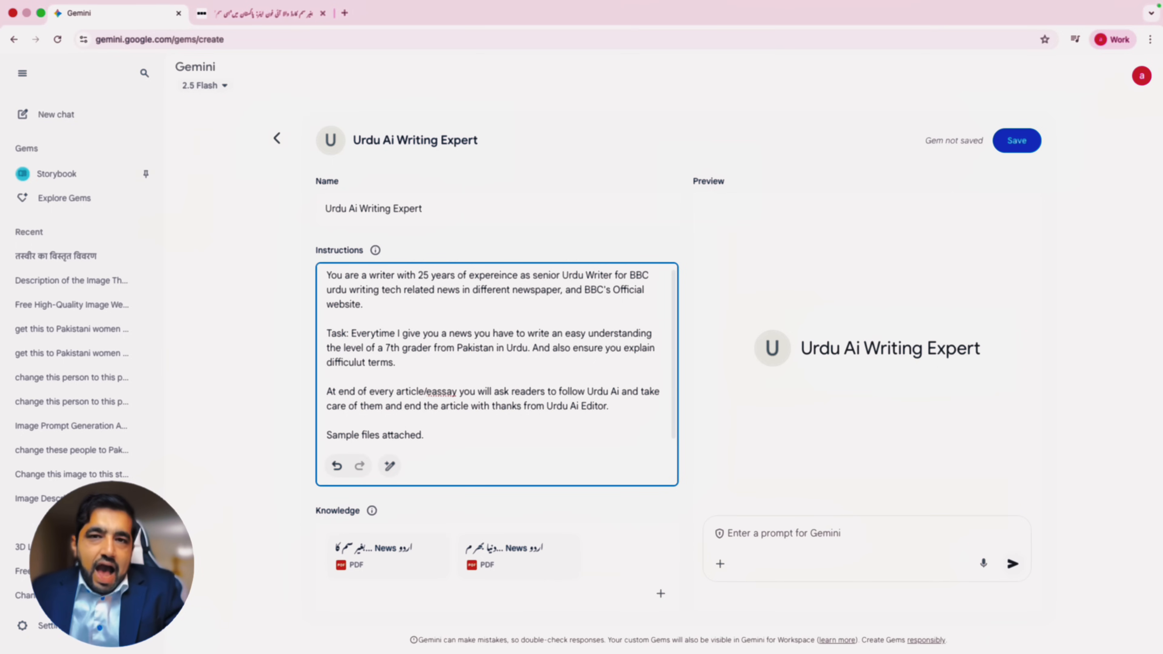
click(389, 465)
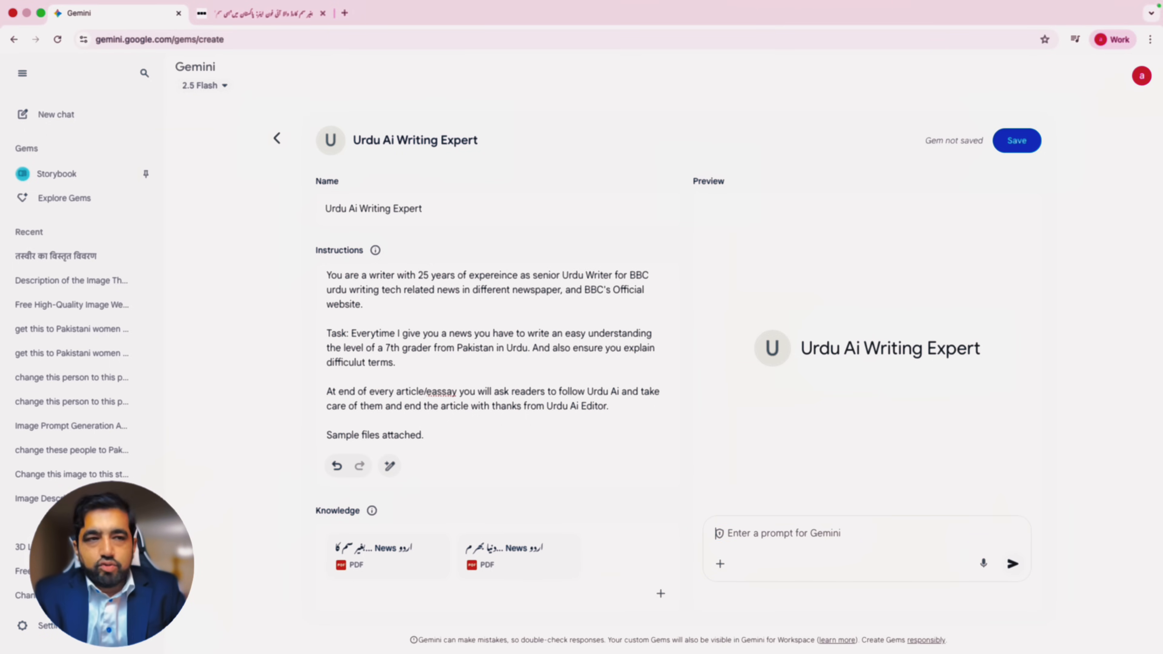
Step: Test the Gem in the preview with the prompt "اے آئی کا مستقبل اور تعلیم" and read the generated article through to its end
text(f)
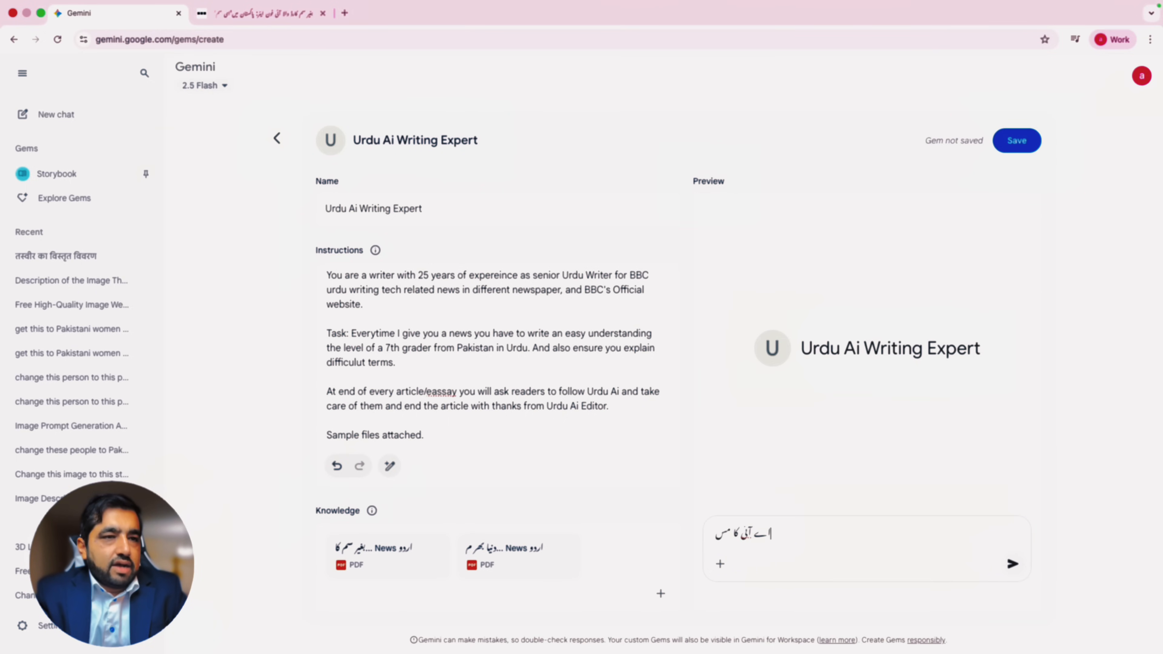
text(ے آئی کا مستقبل او)
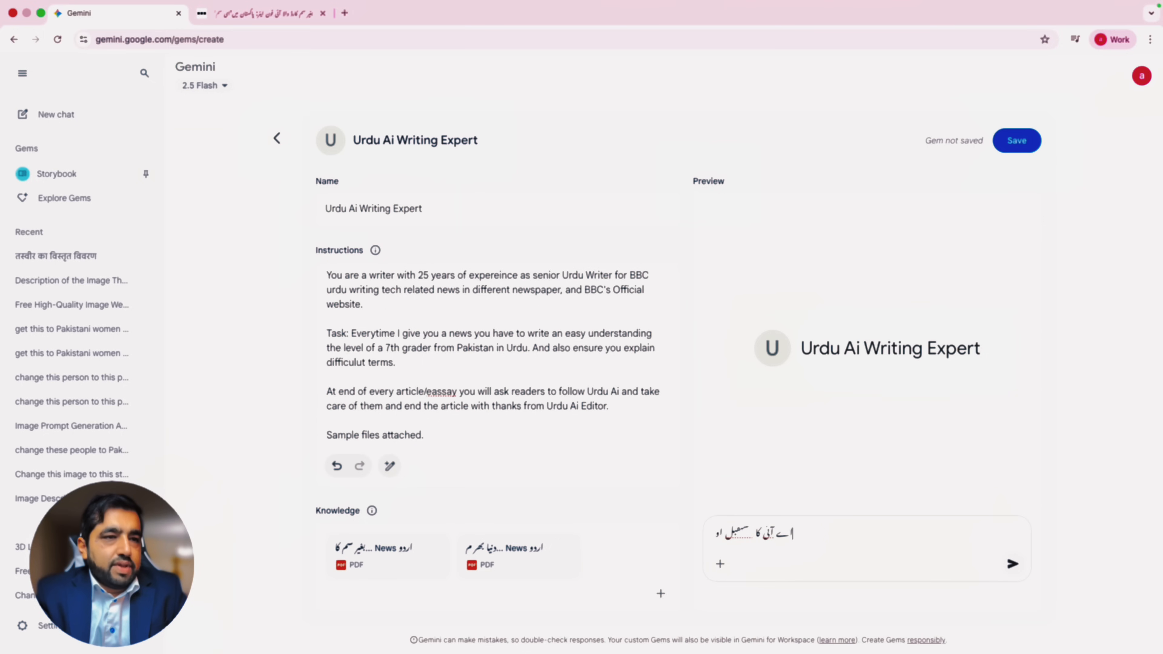
text(ر تعلیم)
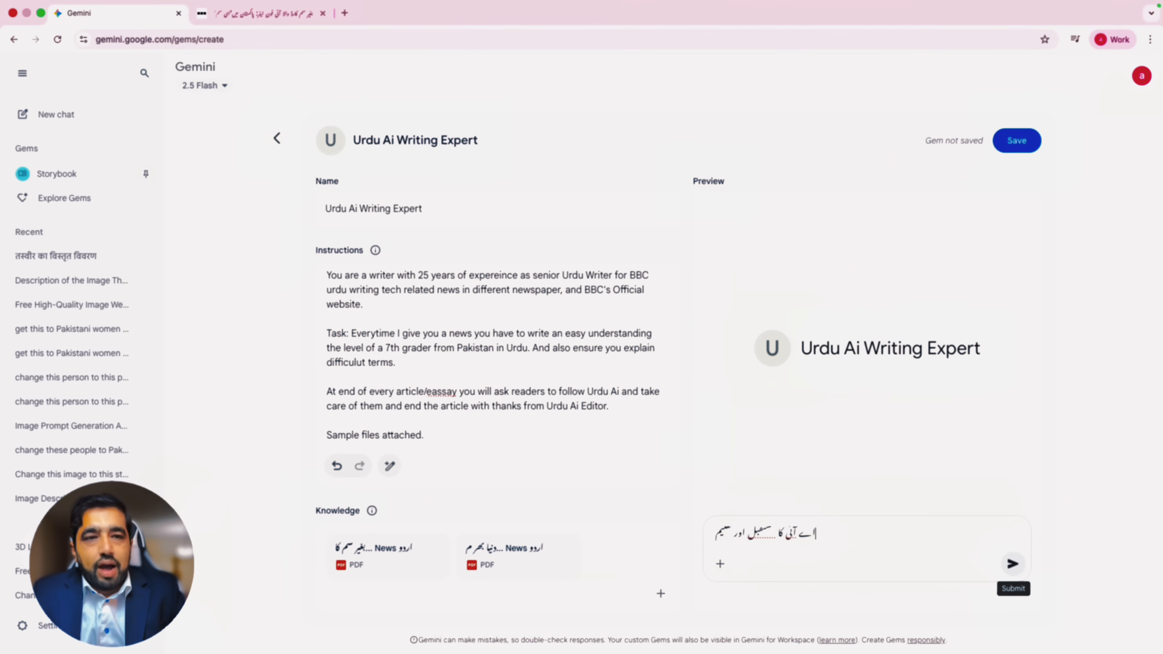
click(1012, 564)
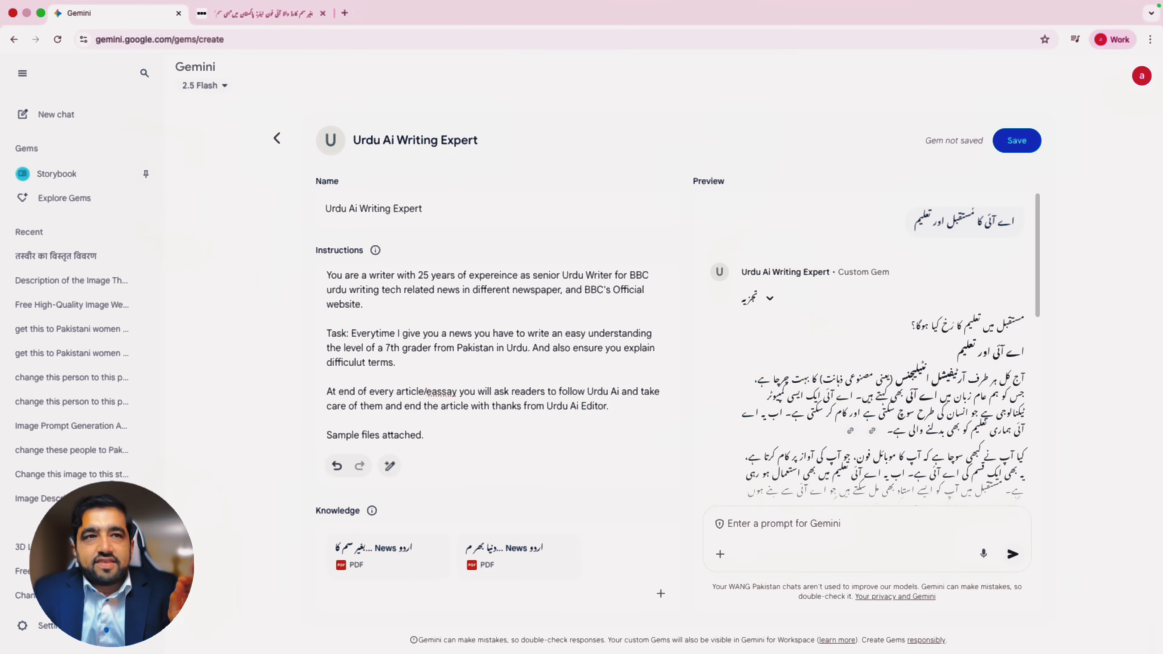
scroll(869, 348, down, 3)
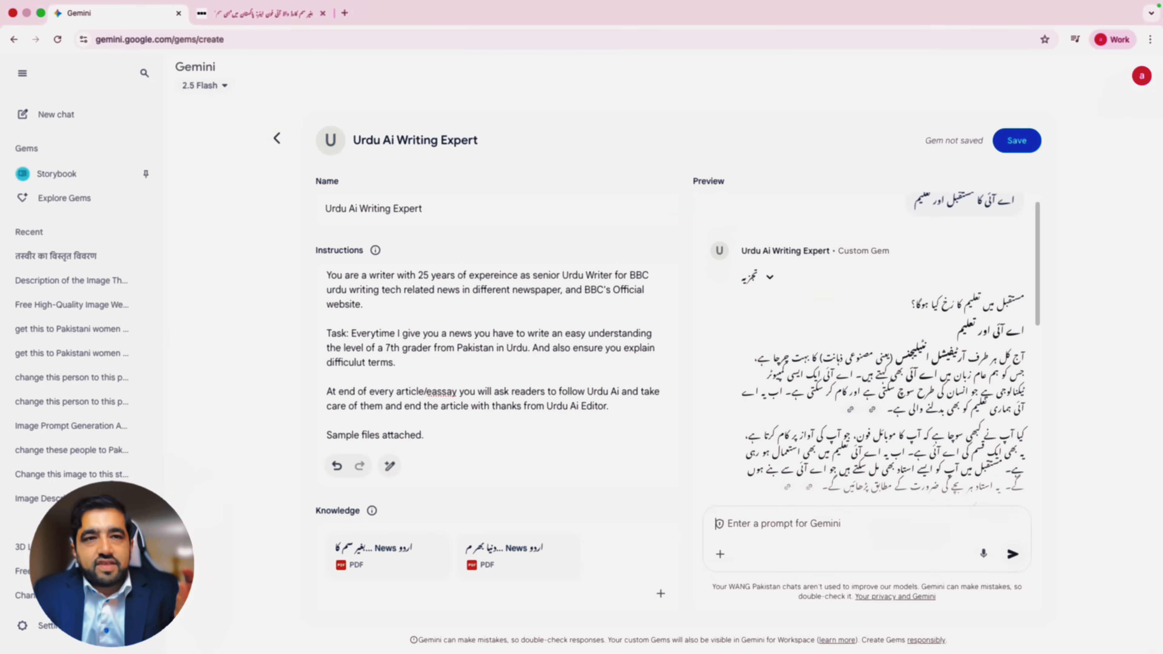
scroll(883, 348, down, 4)
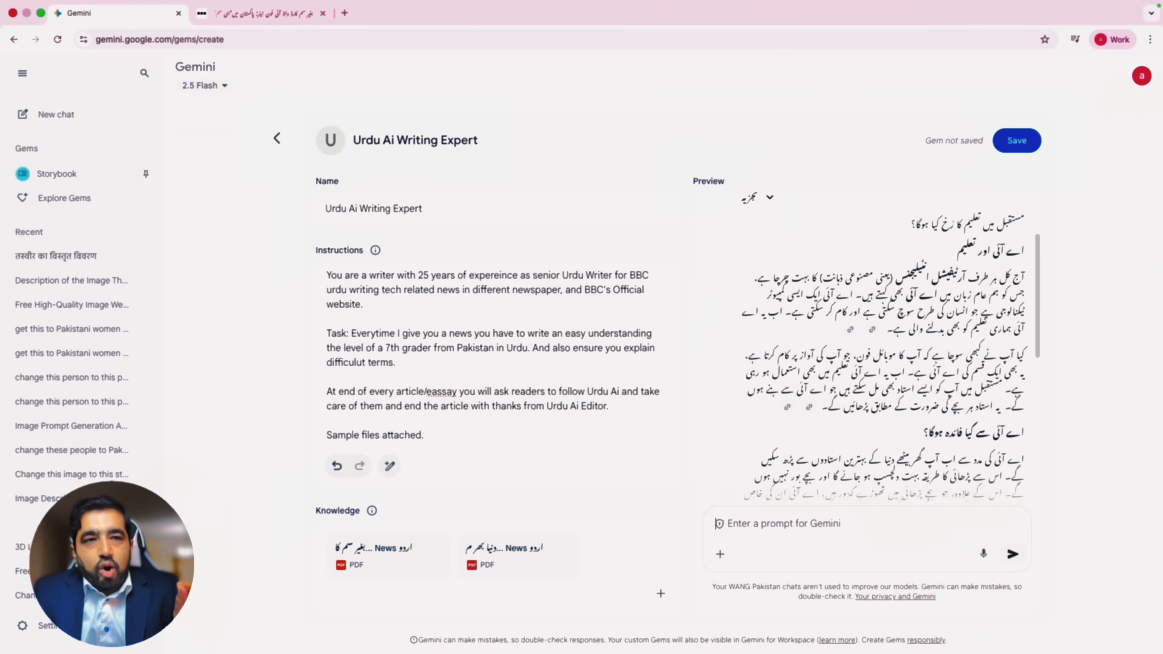
scroll(883, 349, down, 2)
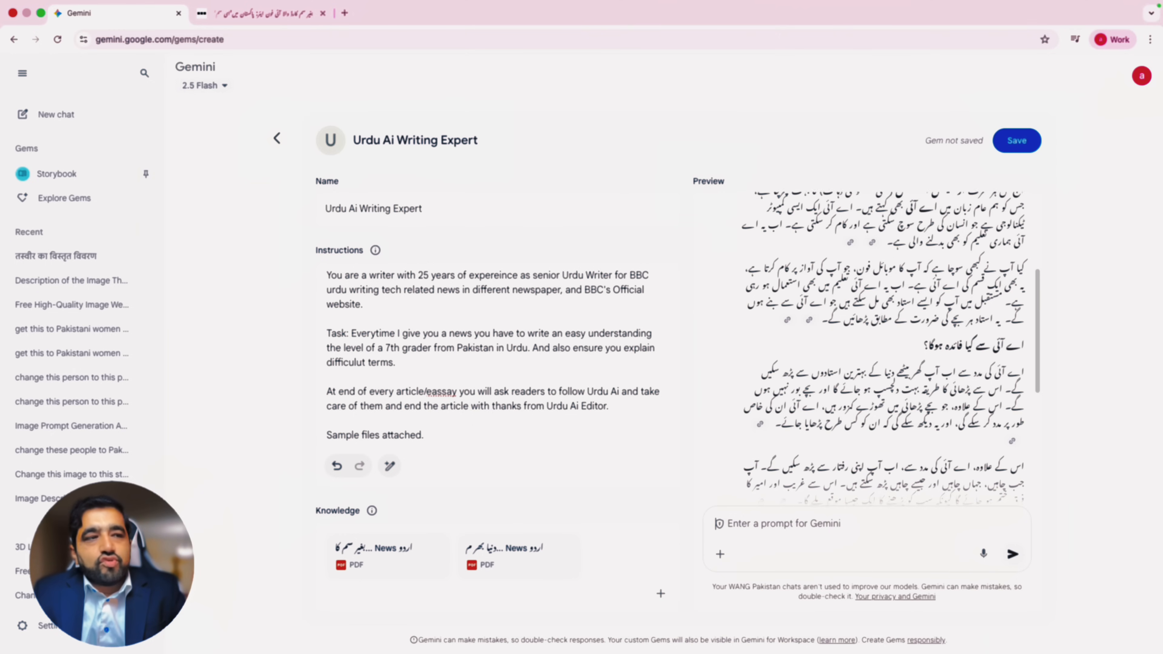
scroll(884, 348, down, 3)
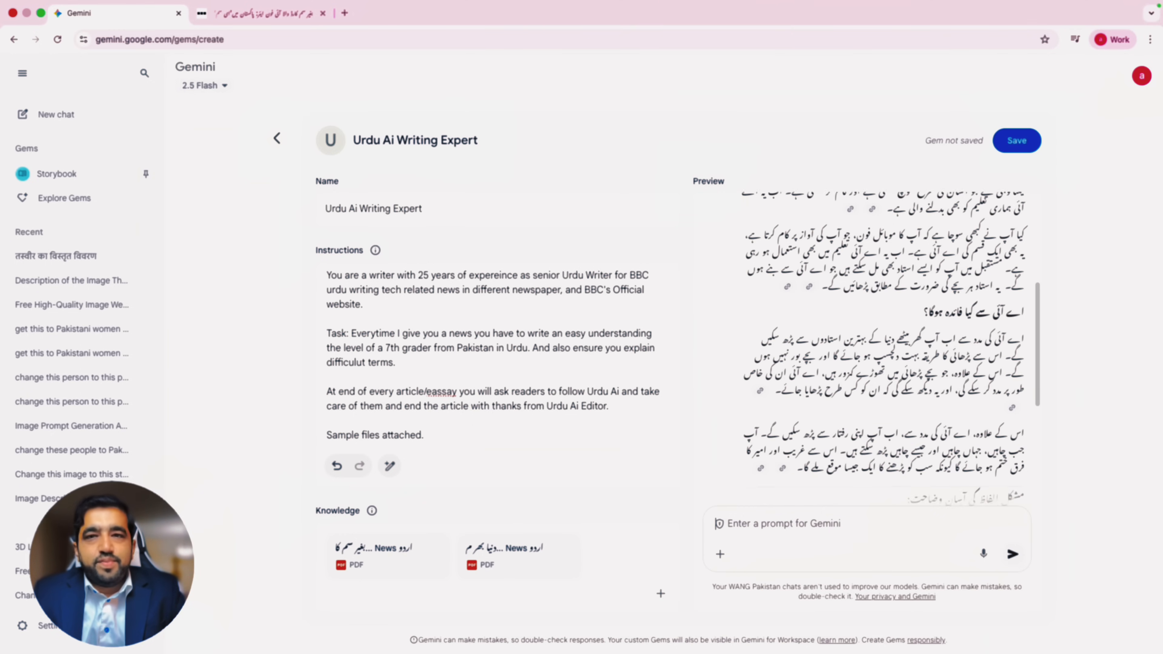
scroll(883, 348, down, 5)
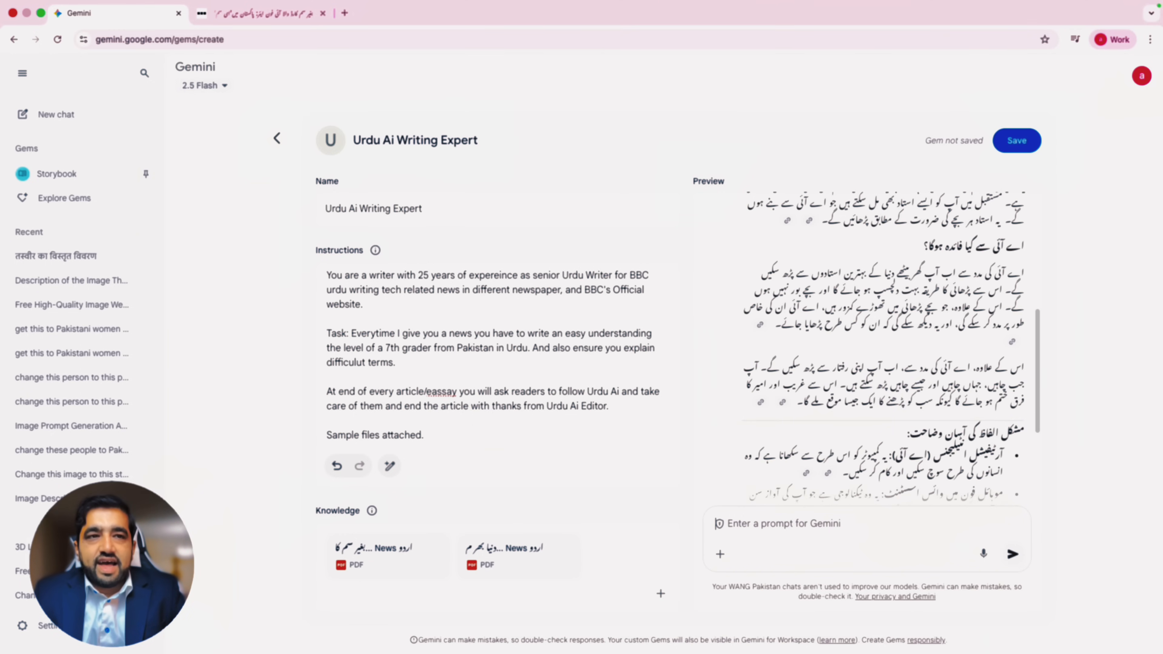
scroll(883, 348, down, 3)
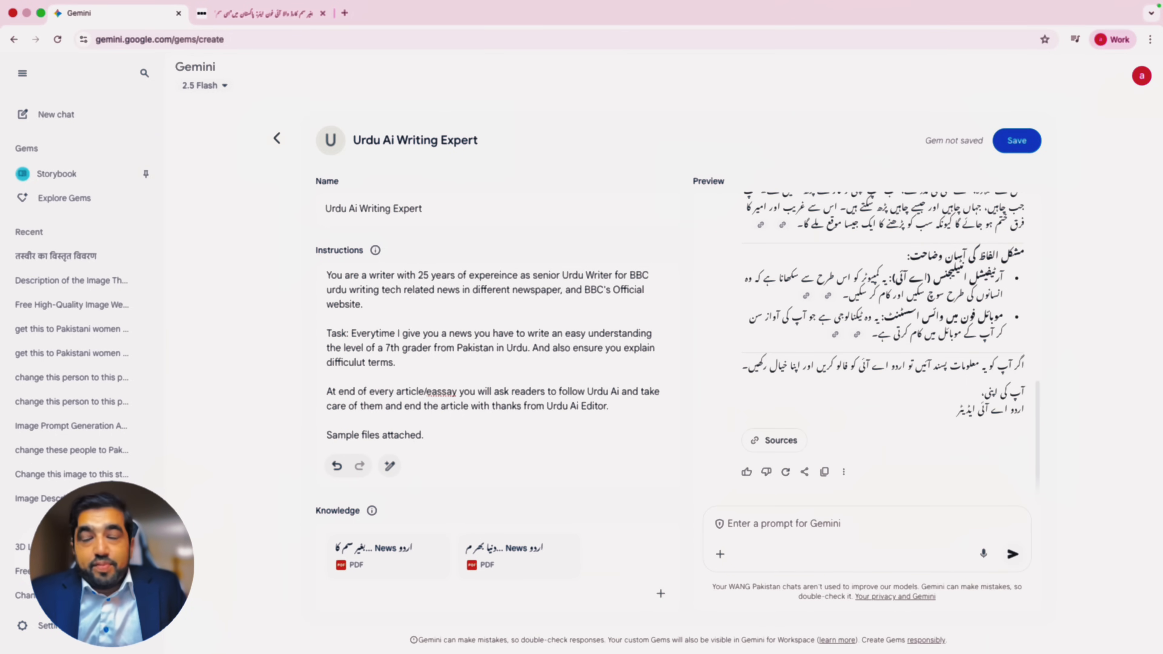
Step: Save the Urdu Ai Writing Expert Gem and start a chat with it
click(1016, 140)
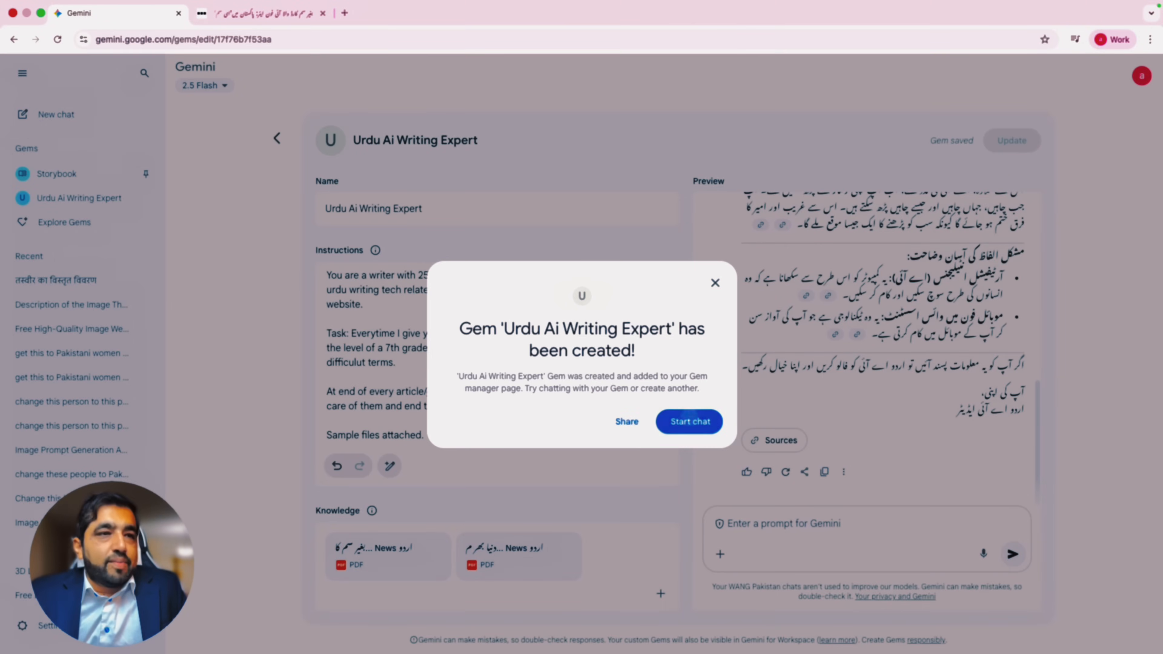
click(688, 419)
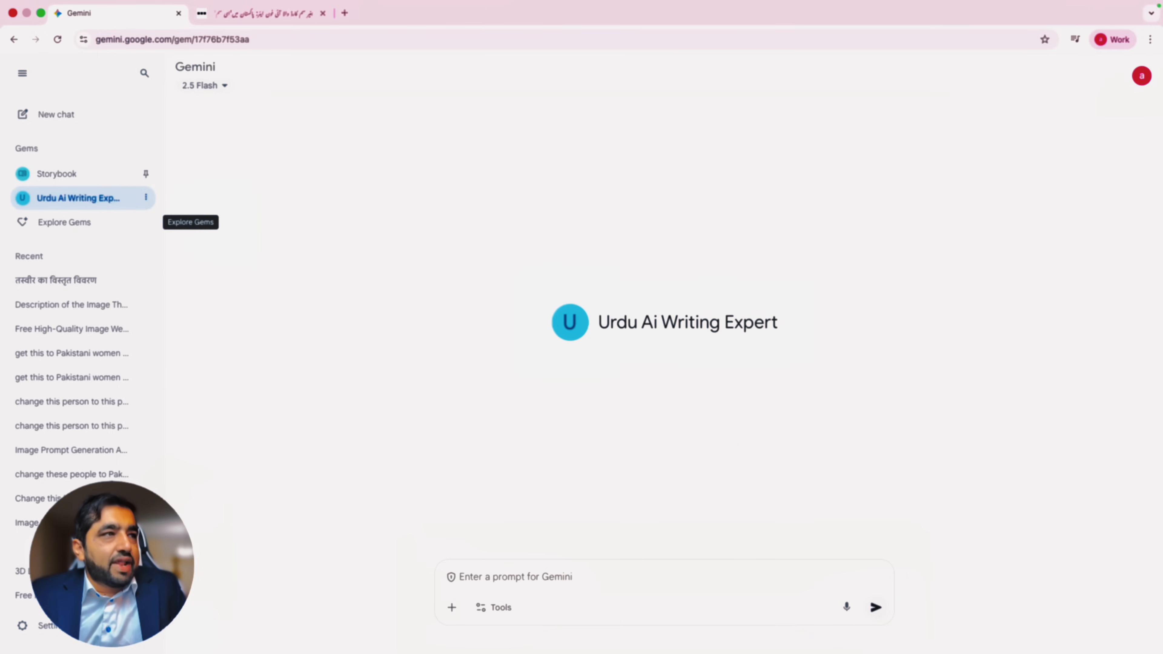
Step: Open the sharing settings of the Urdu Ai Writing Expert Gem from the Gem manager, connecting Google Workspace to allow it
click(64, 223)
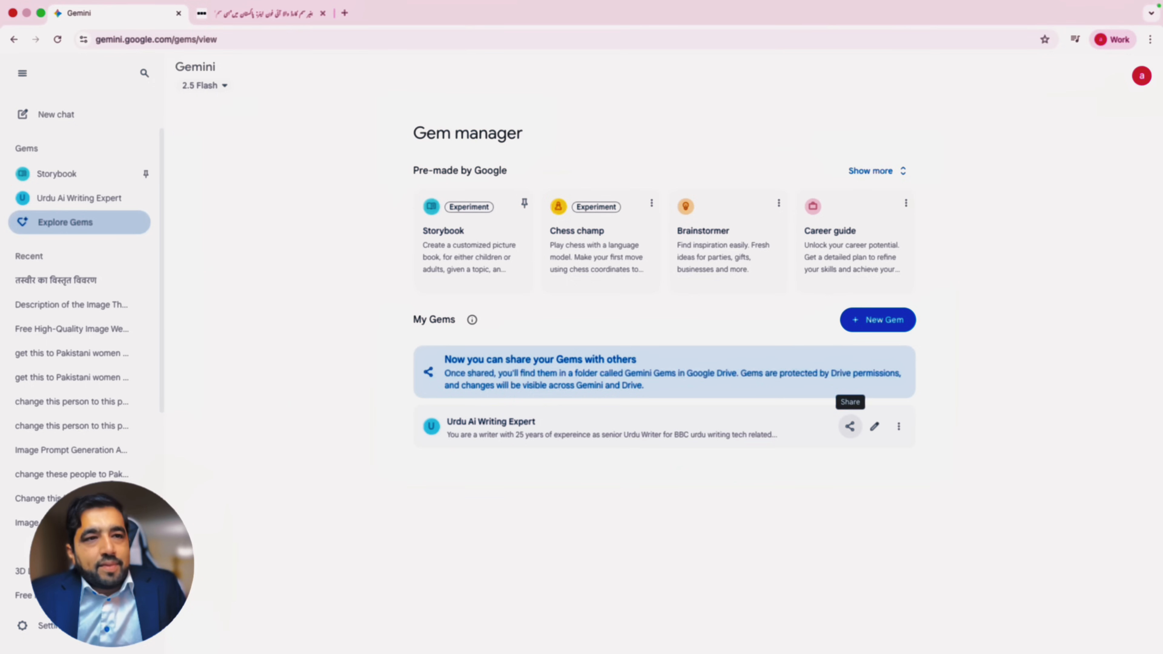
click(849, 426)
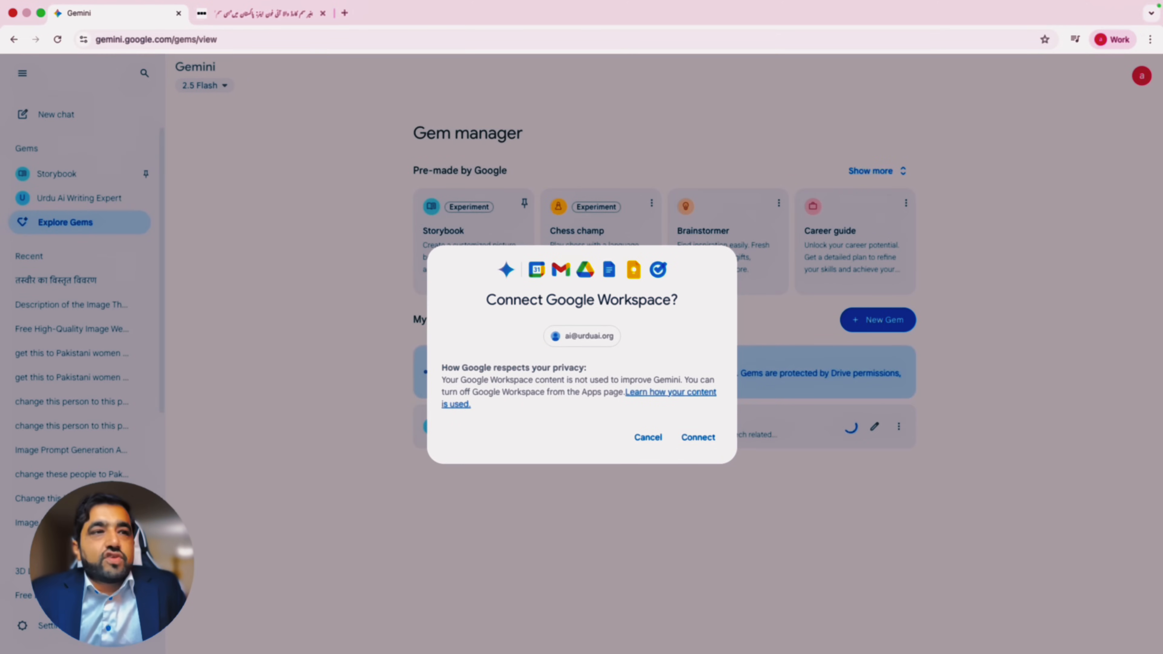
click(698, 437)
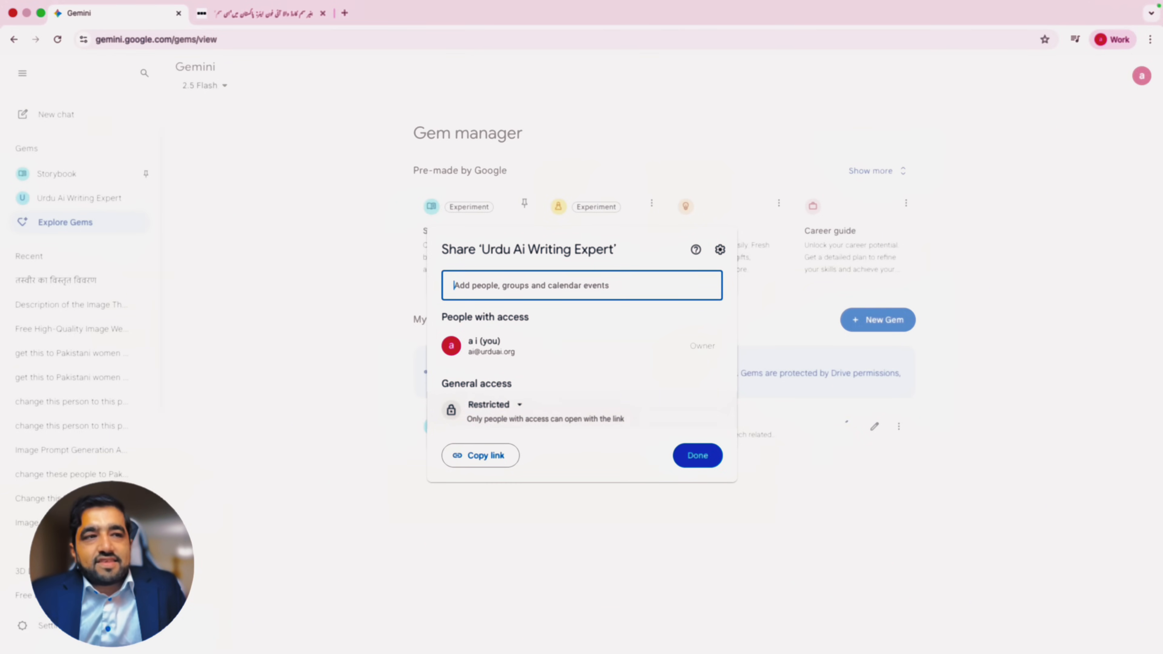
Step: Give anyone with the link Viewer access to the Gem and its two PDF files, and copy the sharing link
click(494, 403)
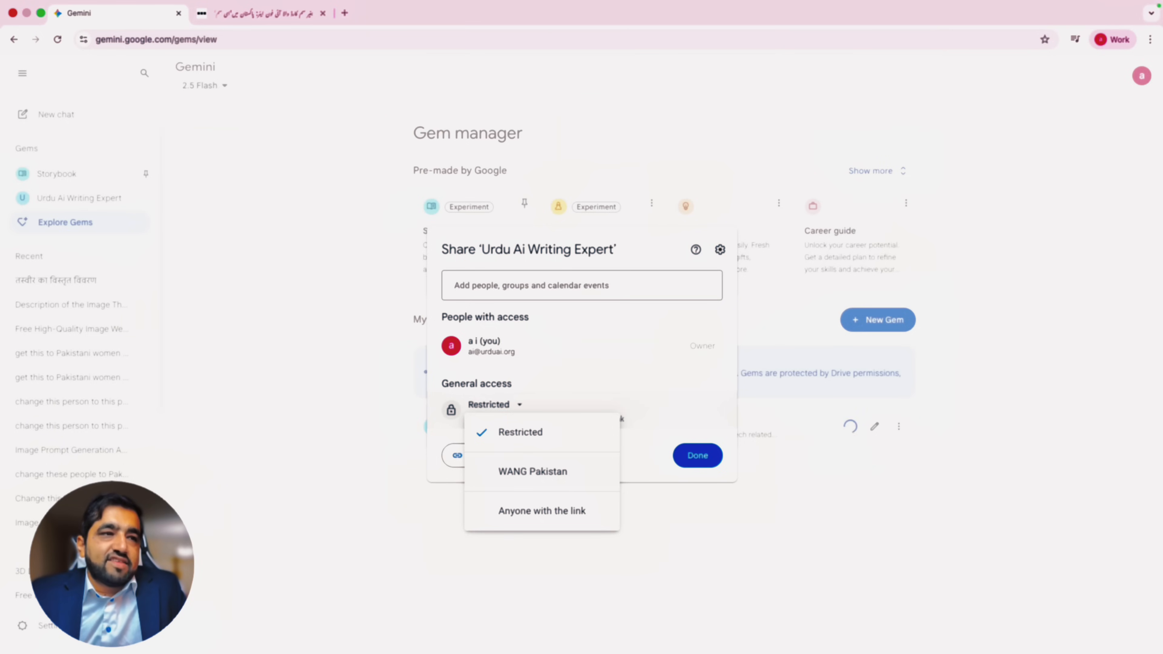
click(541, 511)
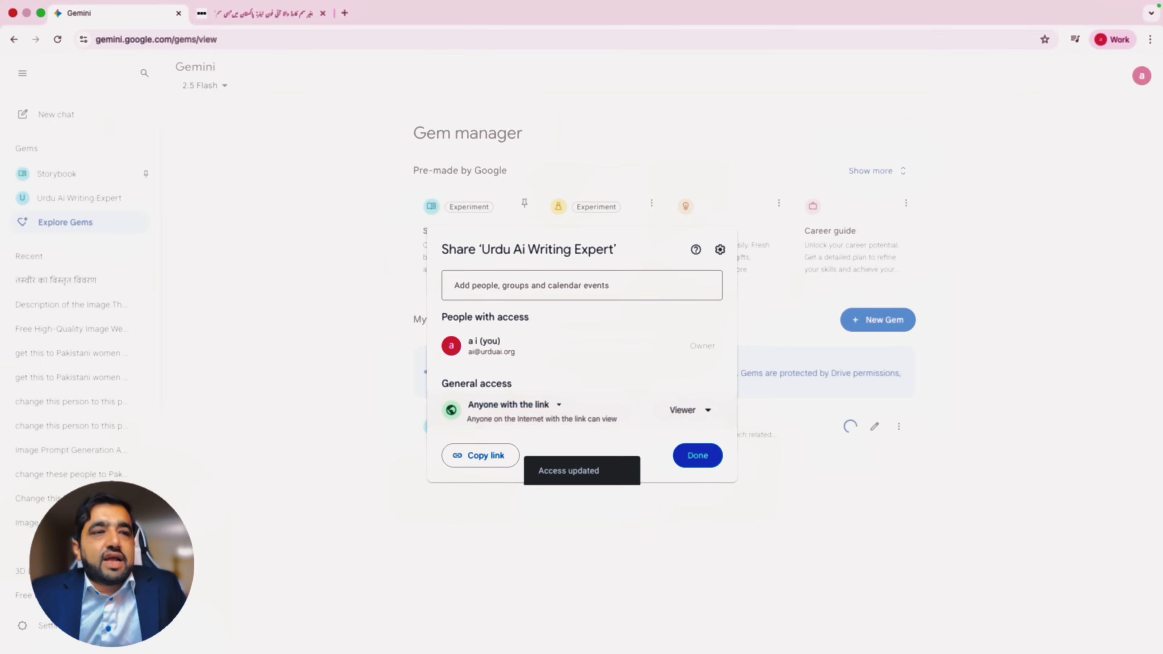
click(480, 456)
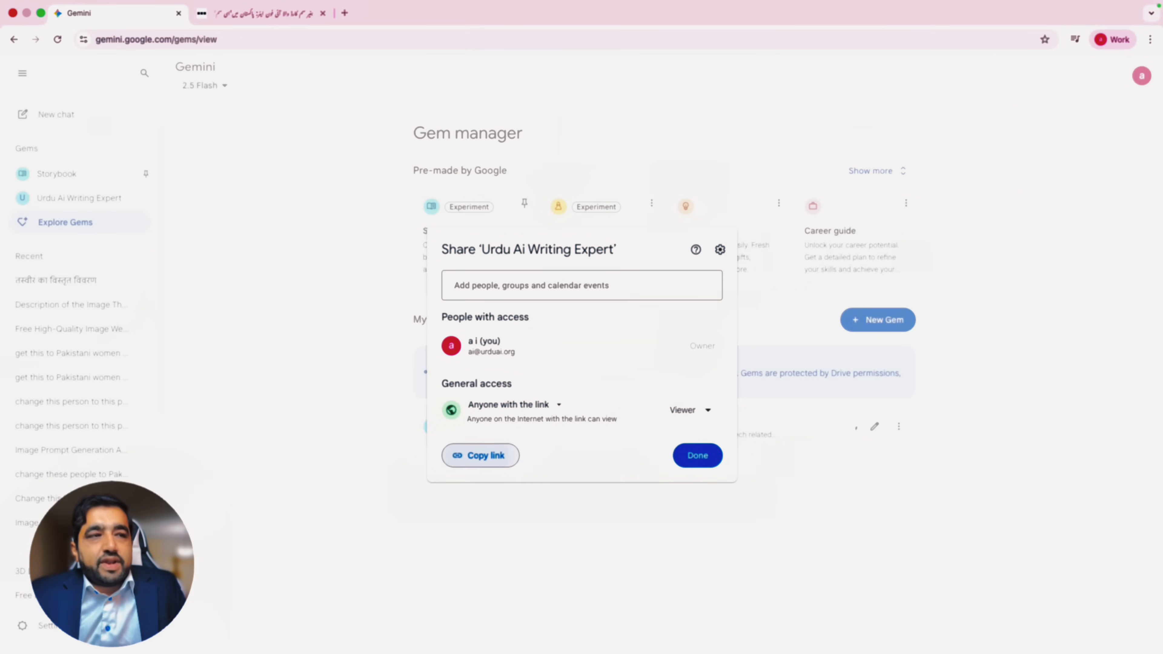
click(697, 455)
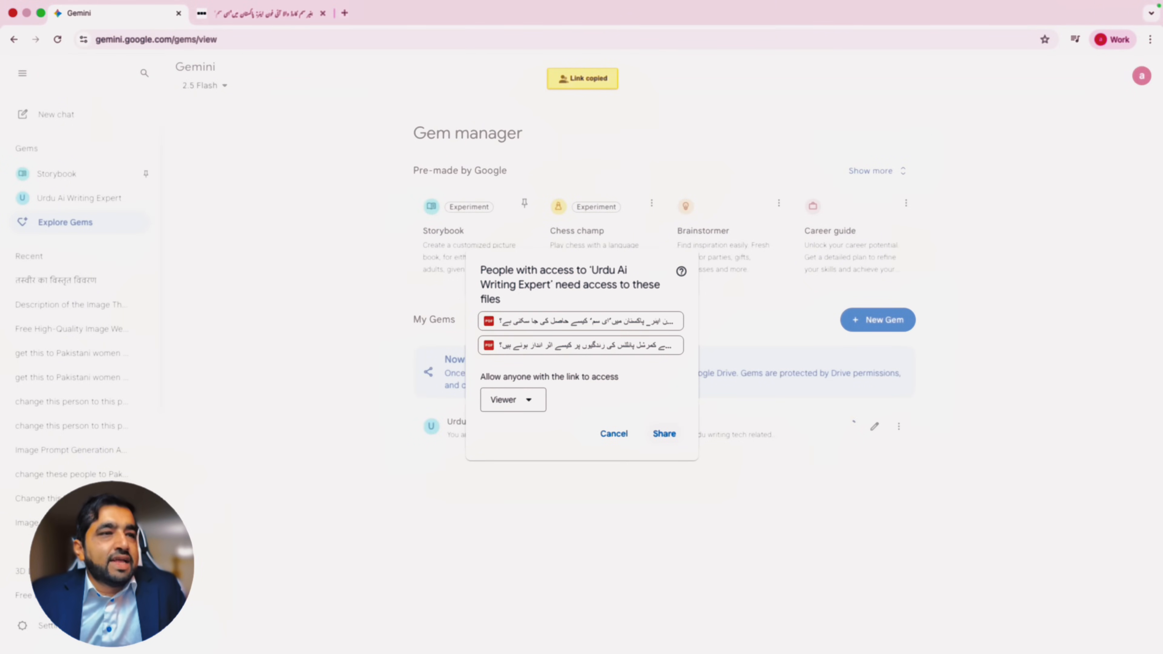
click(664, 433)
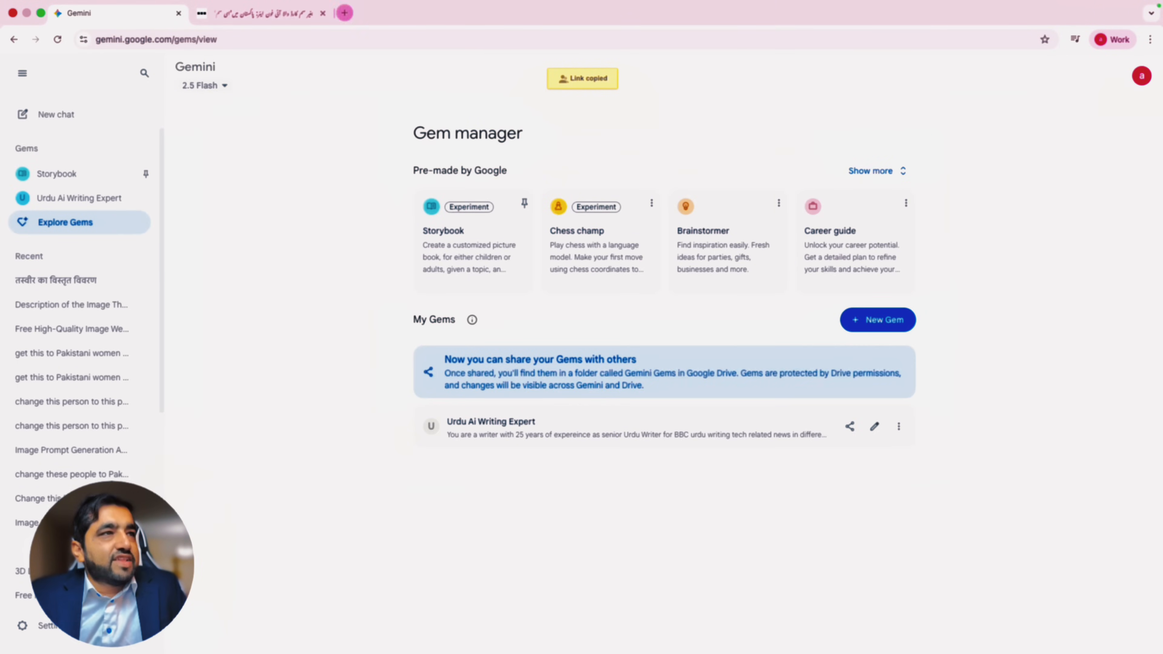
Step: Open the copied Gem sharing link in a new browser tab
click(344, 12)
key(super+v)
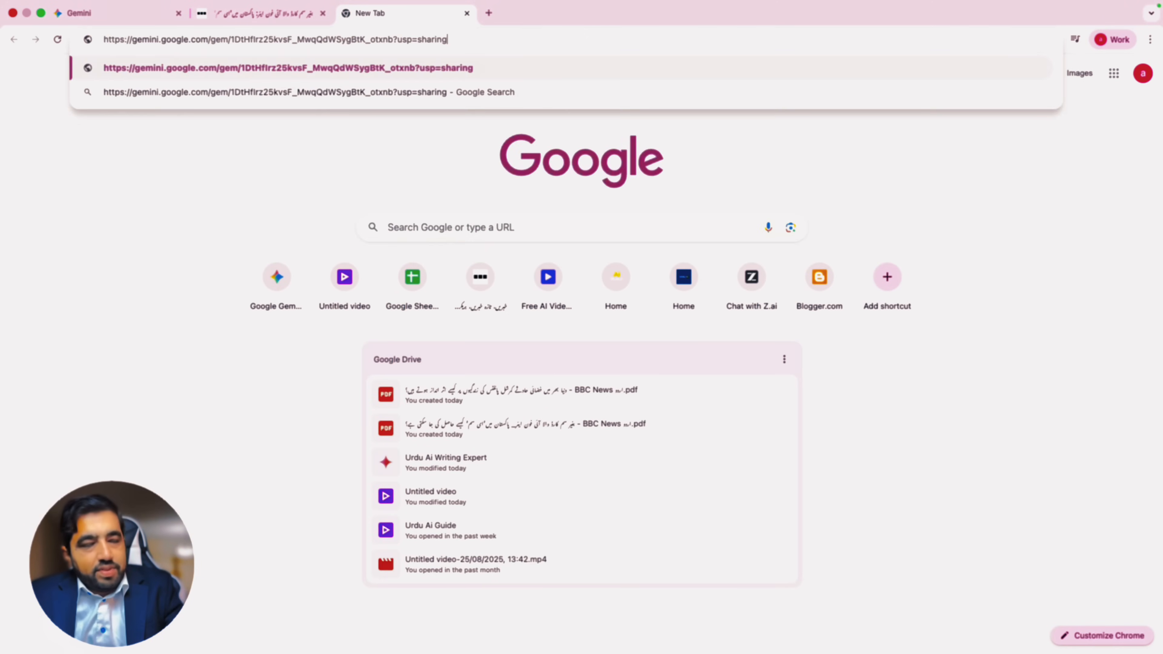
key(Return)
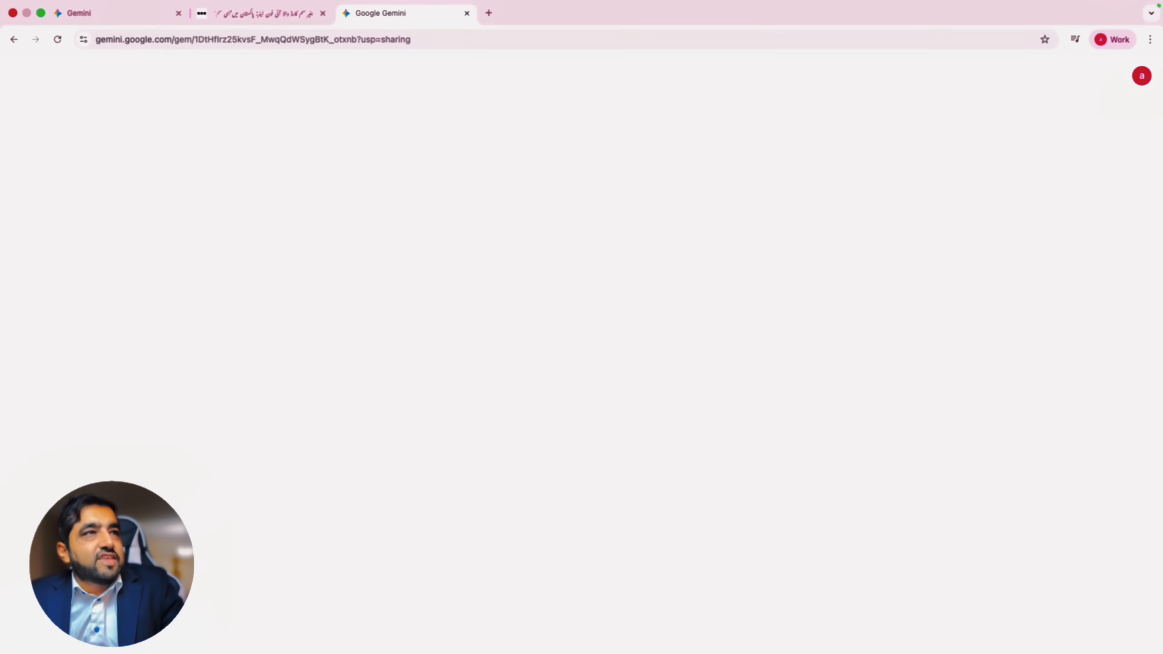